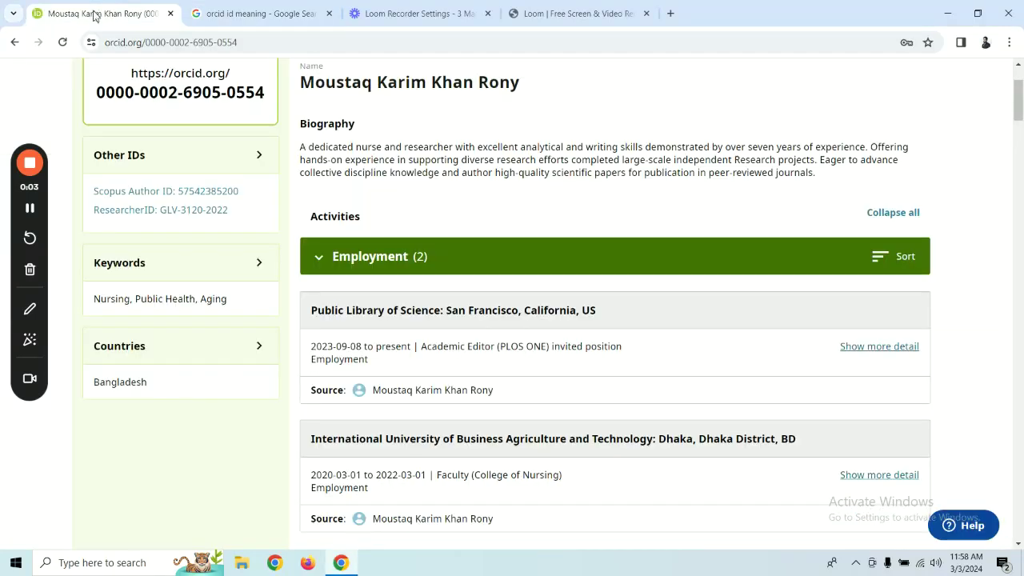
- Leave the public profile for the Google results on 'orcid id meaning'
scroll(435, 188, up, 2)
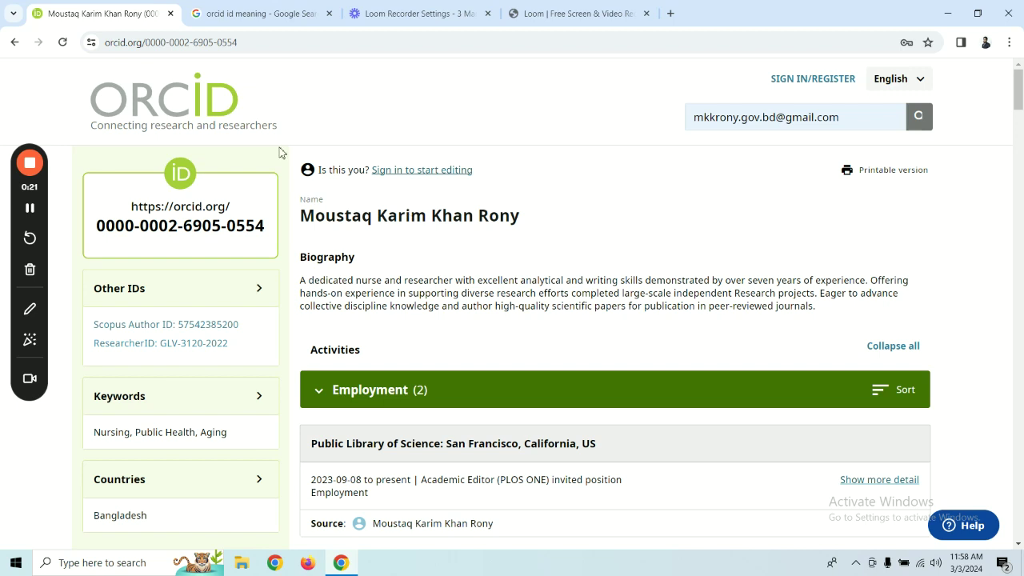
click(248, 13)
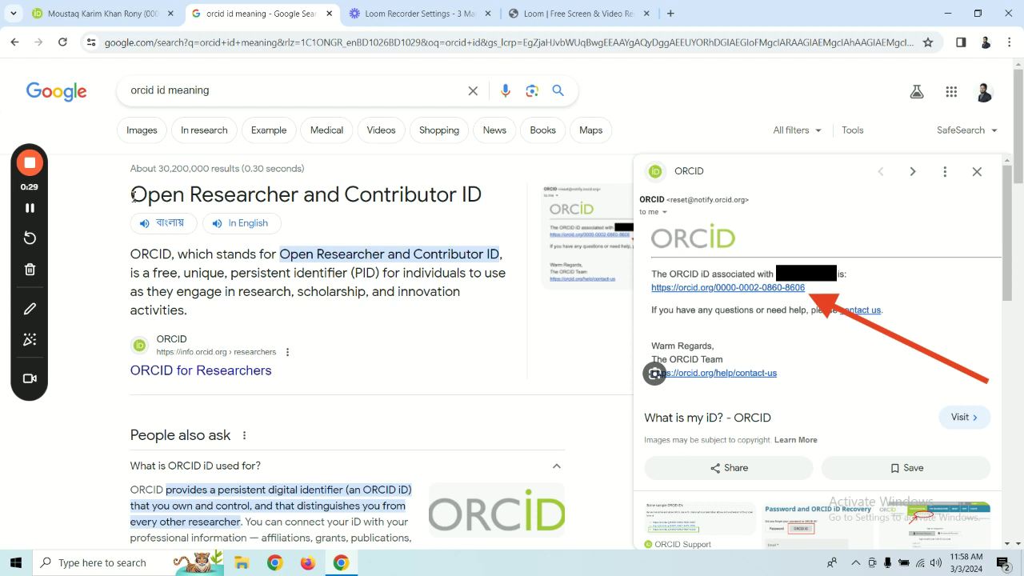
- Highlight 'Open Researcher and Contributor ID' and the word ORCID, then return to the profile
drag(132, 196, 484, 198)
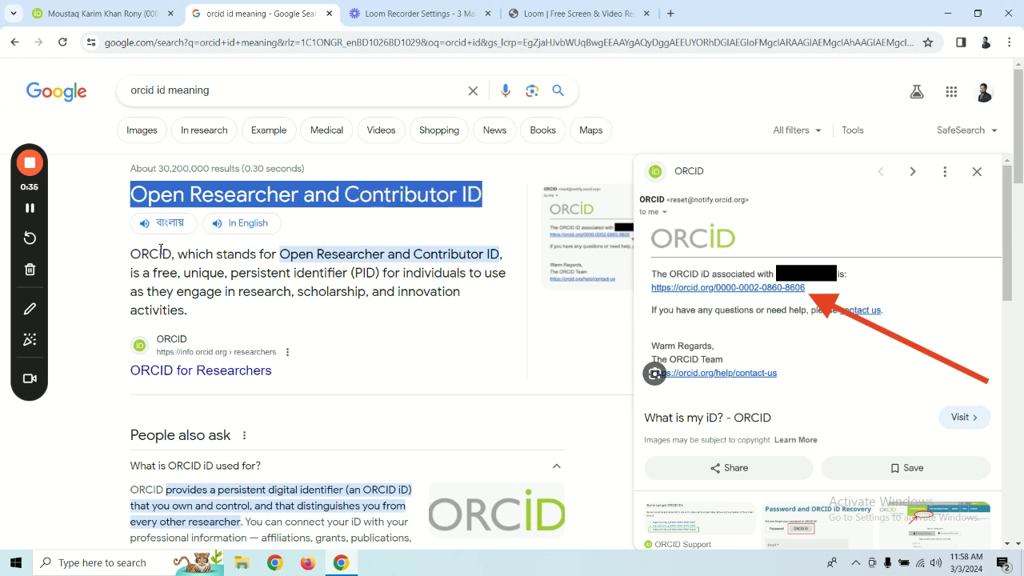
drag(135, 255, 172, 255)
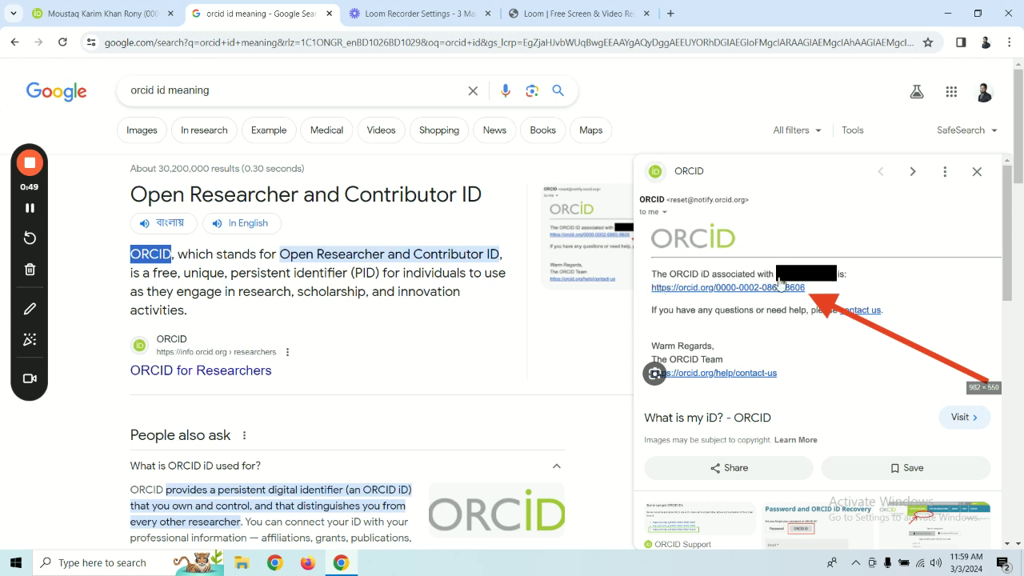
click(100, 12)
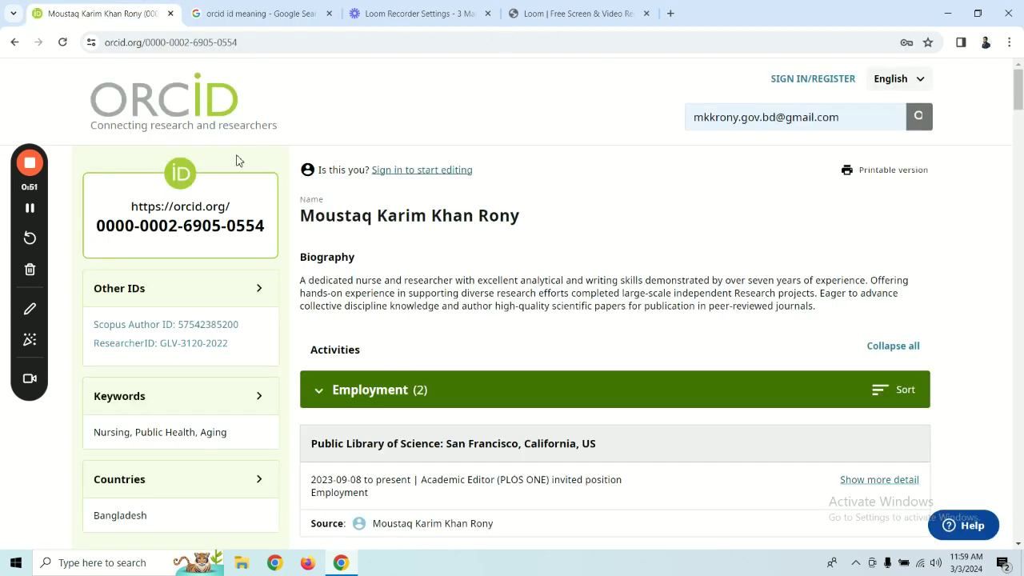
triple_click(164, 207)
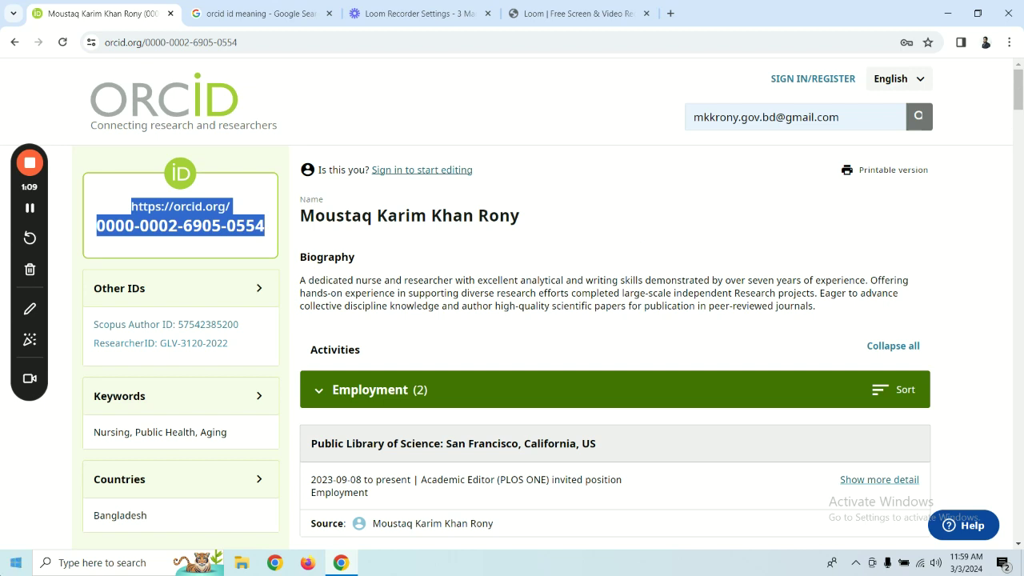
click(29, 207)
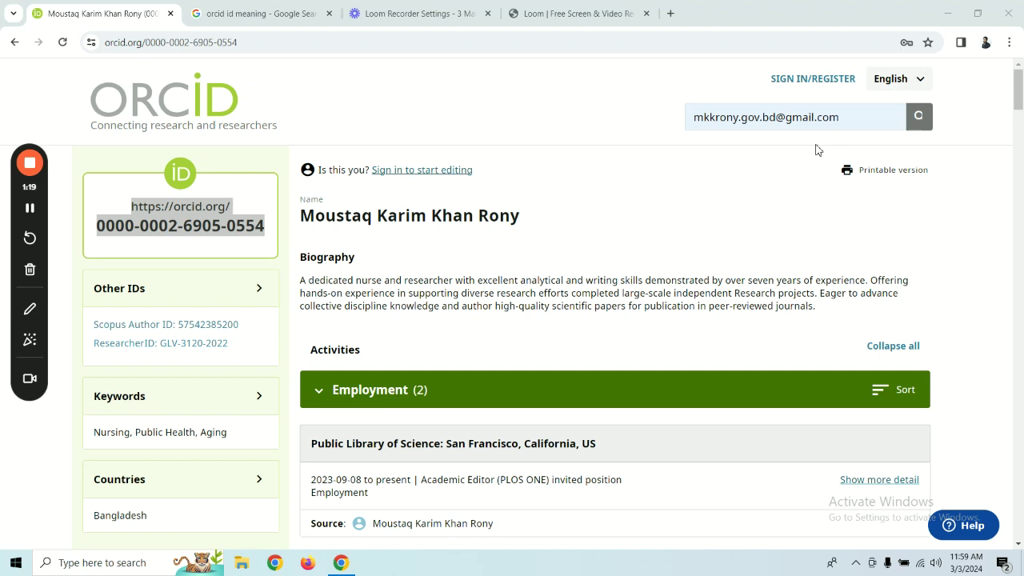
click(830, 83)
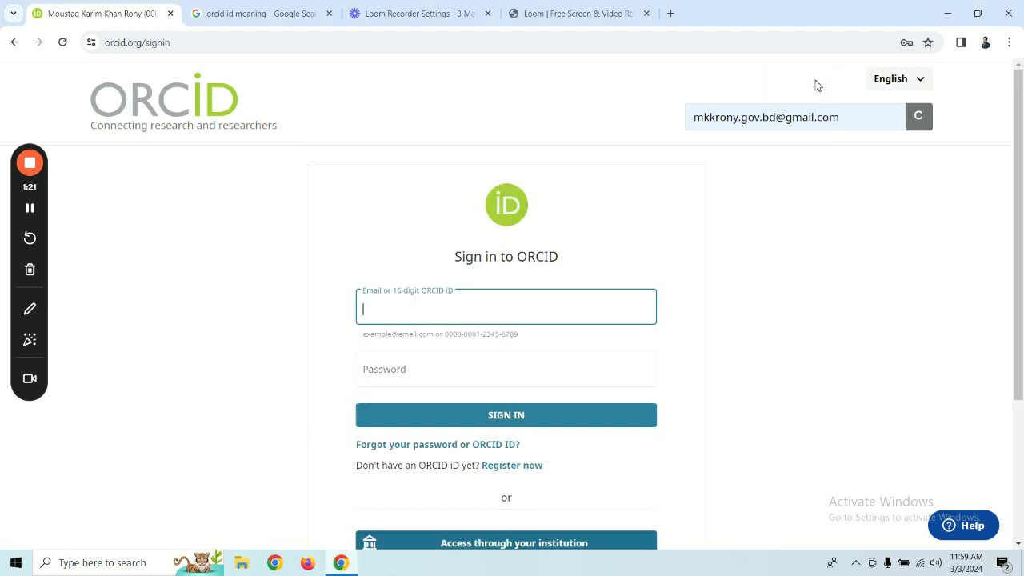
- Sign in with the autofilled credentials to reach the editable ORCID record
click(532, 416)
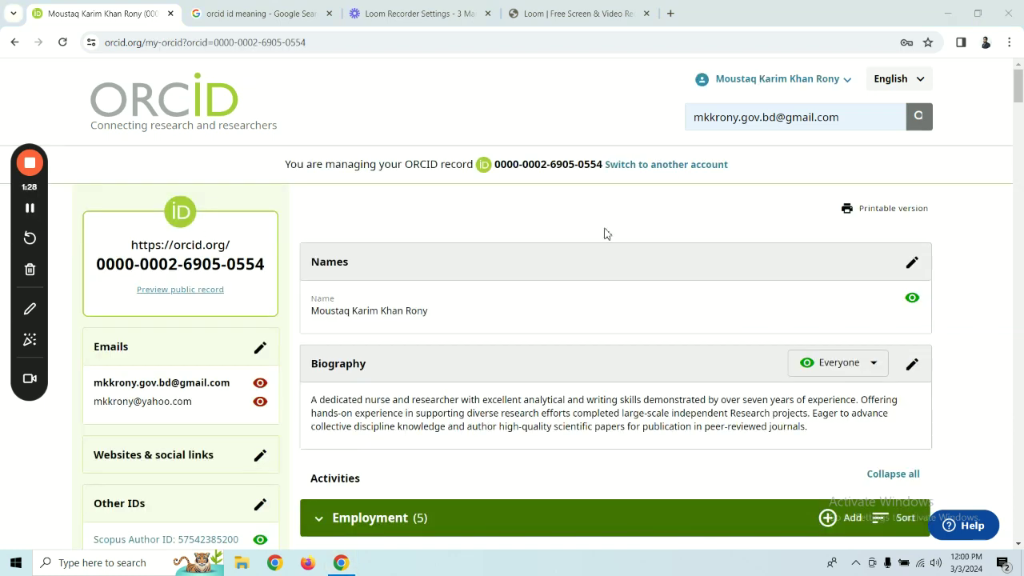
- Check the Biography's visibility choices, leaving it set to Everyone
scroll(606, 234, down, 1)
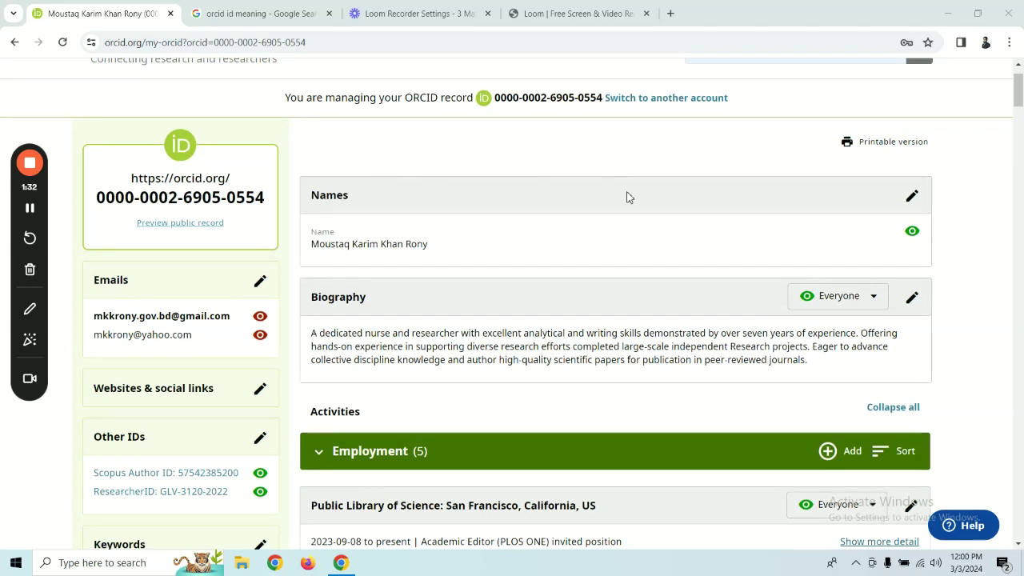
click(874, 298)
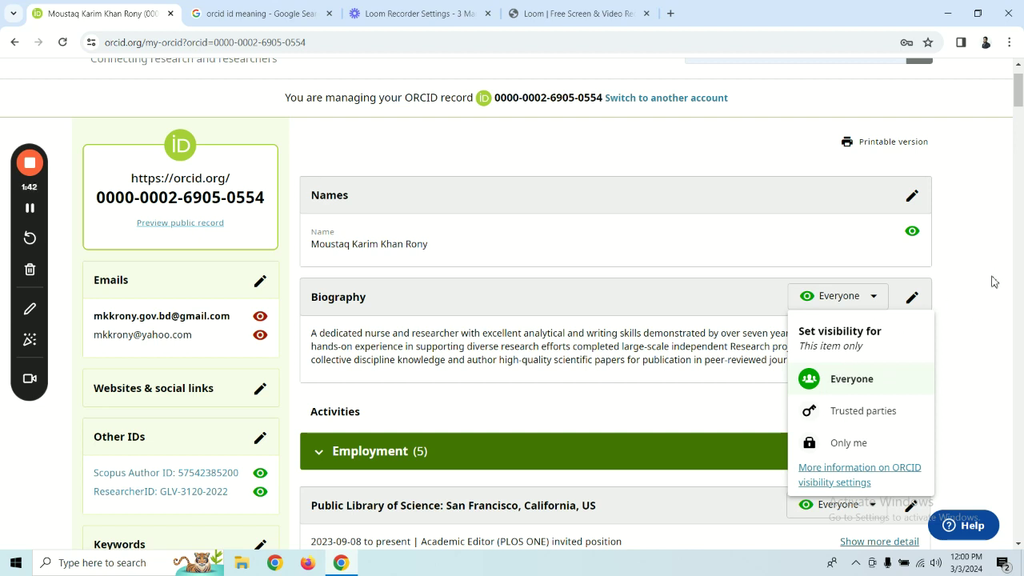
click(297, 176)
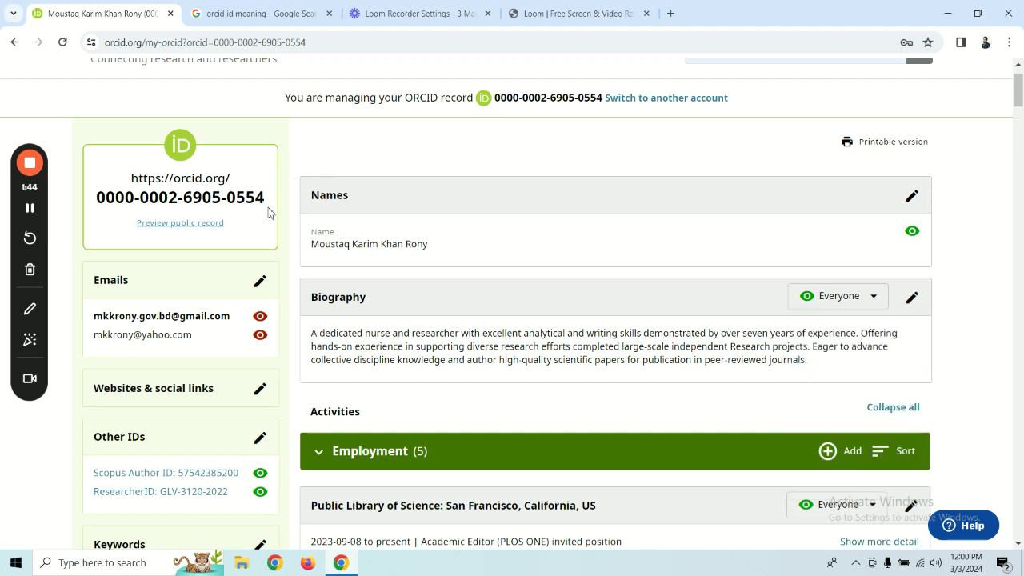
- Copy the full ORCID iD link and open a new browser tab
drag(134, 178, 264, 203)
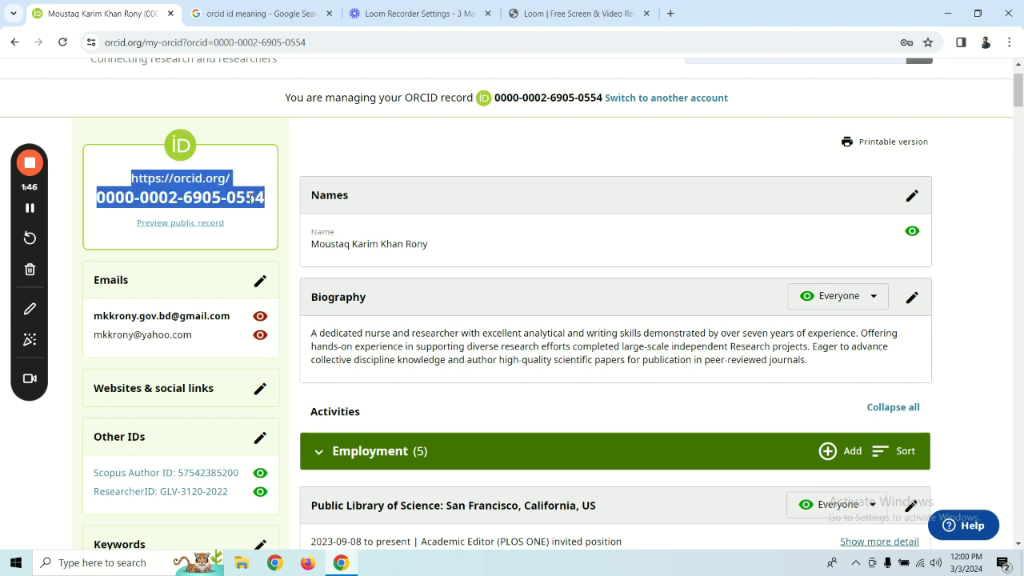
right_click(248, 200)
click(269, 212)
click(670, 13)
right_click(468, 50)
click(510, 155)
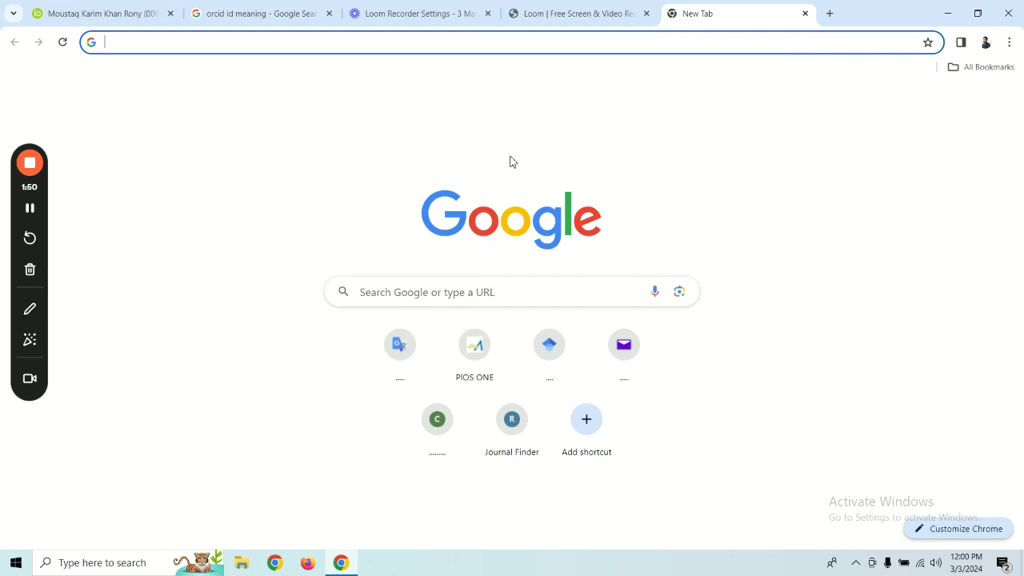
key(Return)
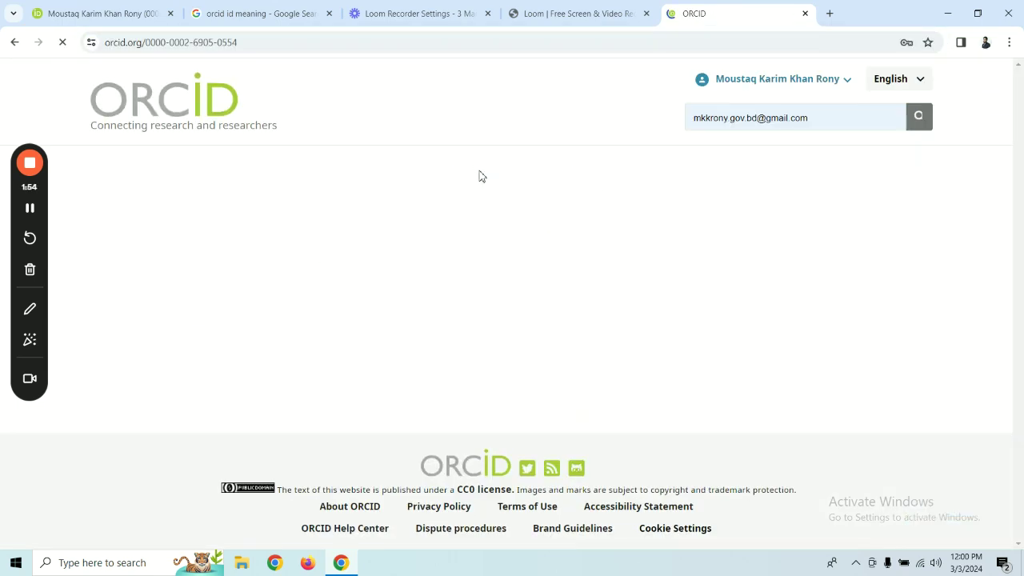
scroll(514, 270, down, 3)
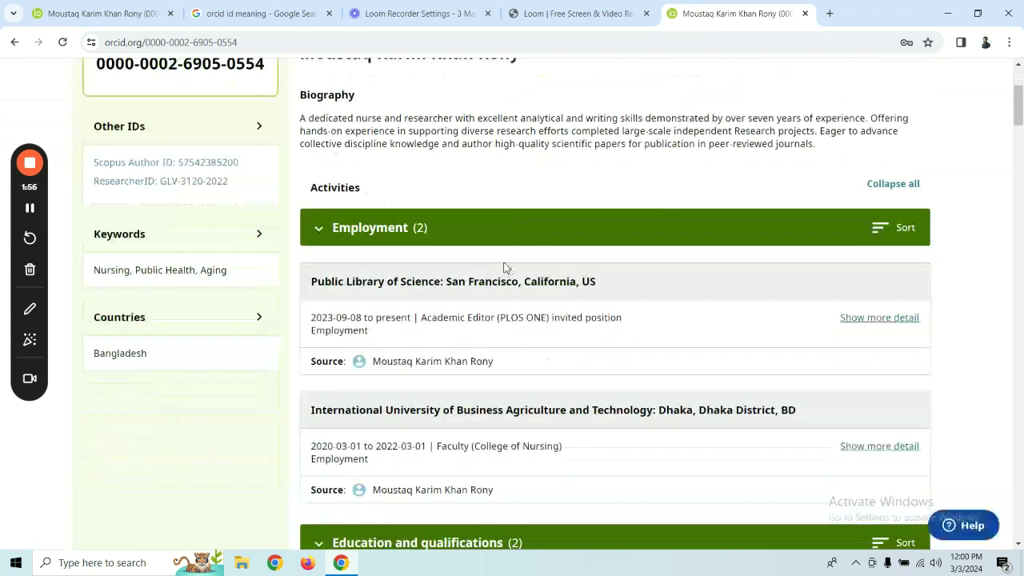
scroll(504, 269, up, 3)
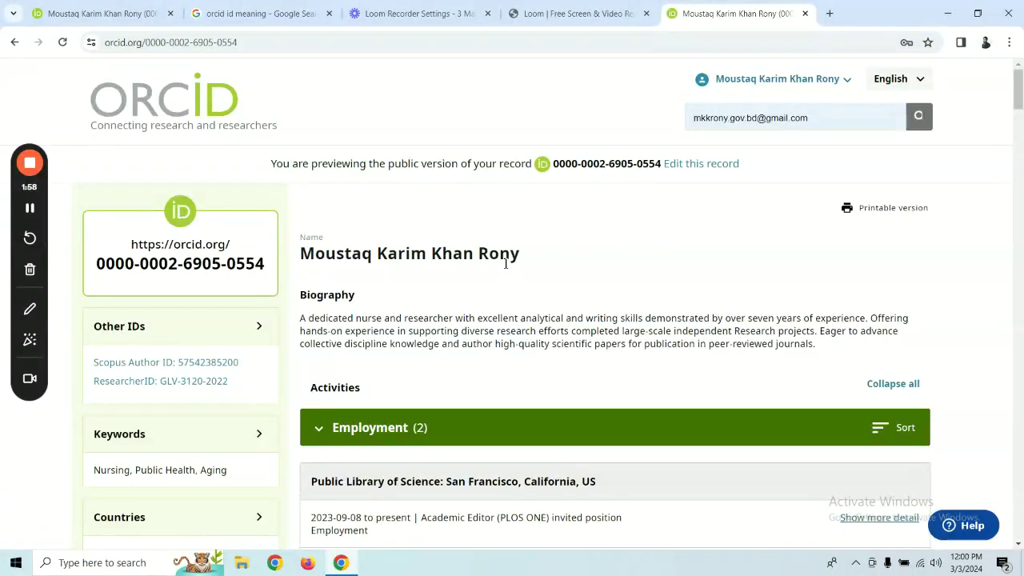
scroll(686, 192, down, 2)
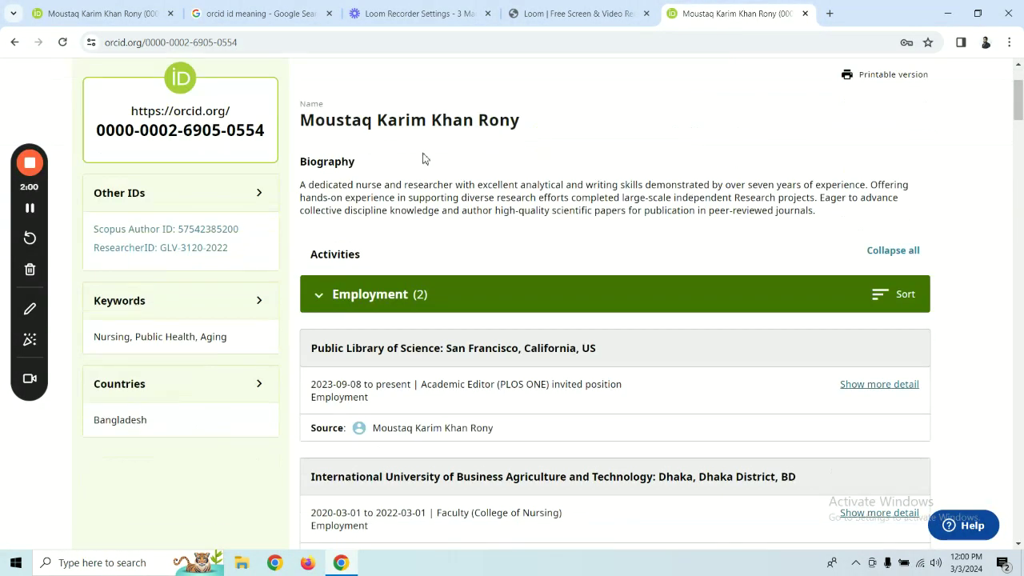
- On the editable record, scroll past Education, Professional activities and Funding to Works (20)
click(86, 14)
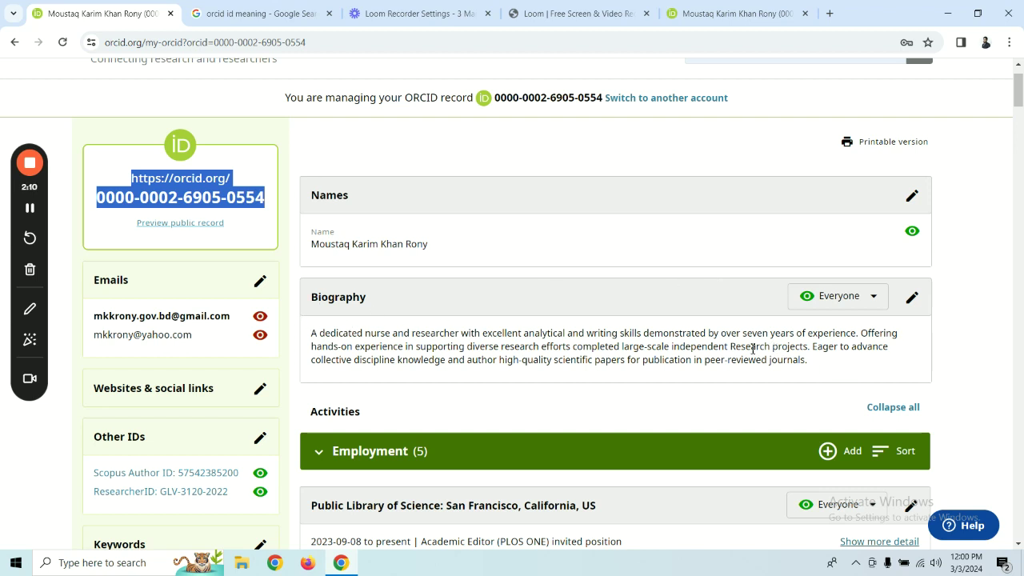
scroll(476, 274, down, 1)
scroll(475, 274, down, 3)
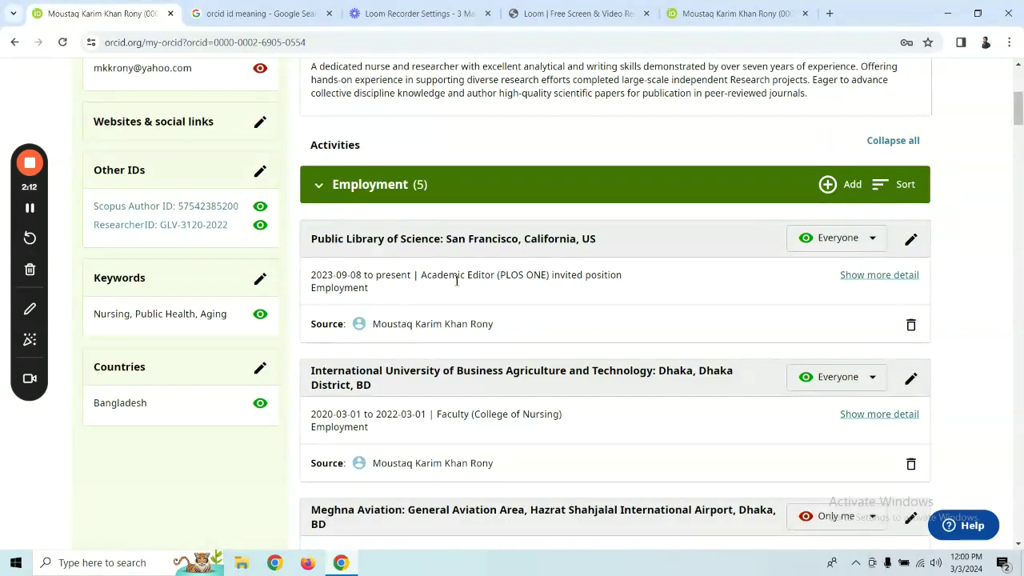
scroll(499, 360, down, 5)
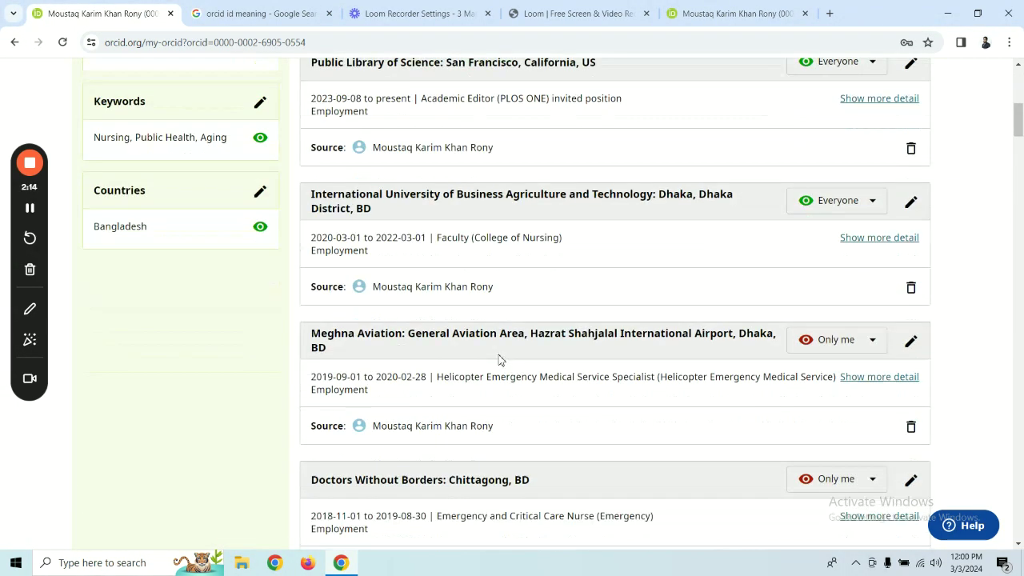
scroll(498, 360, down, 3)
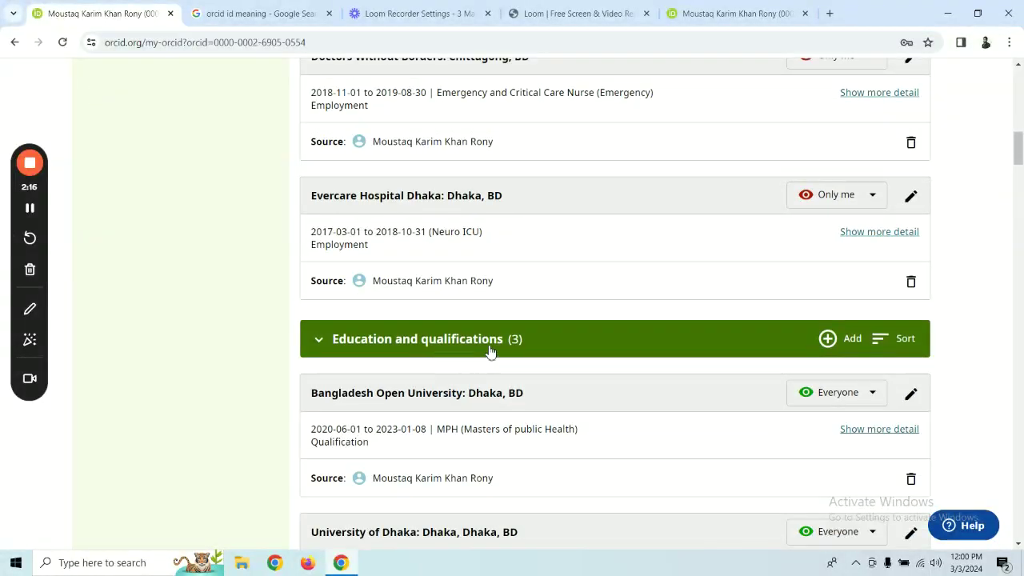
scroll(607, 360, down, 2)
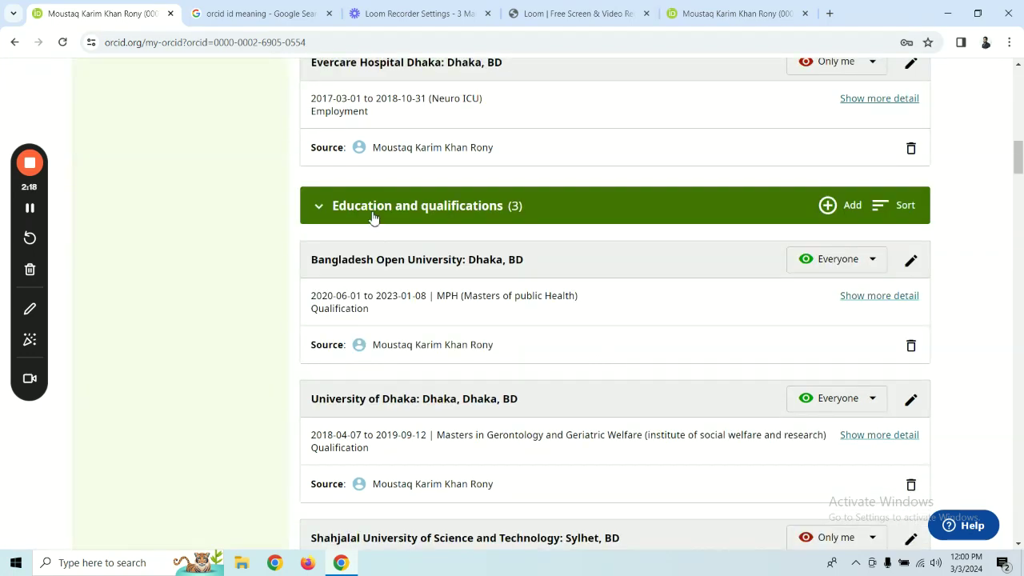
scroll(373, 214, down, 2)
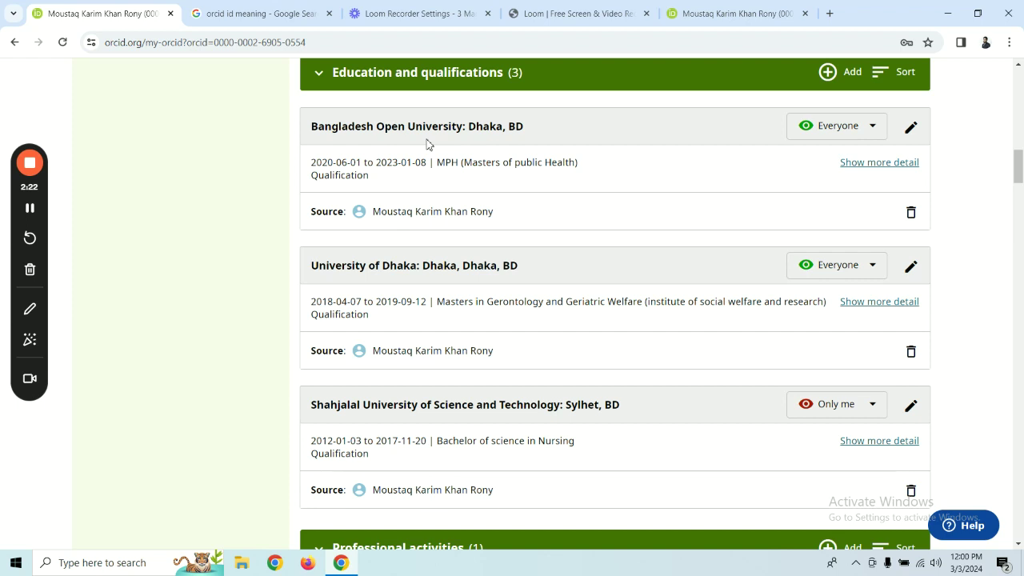
scroll(427, 144, down, 2)
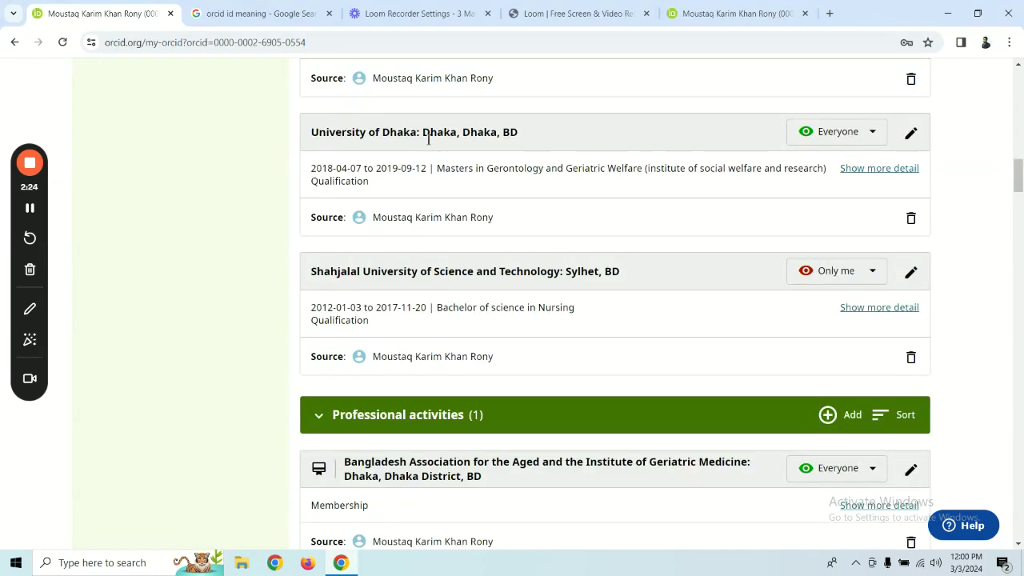
scroll(425, 144, down, 2)
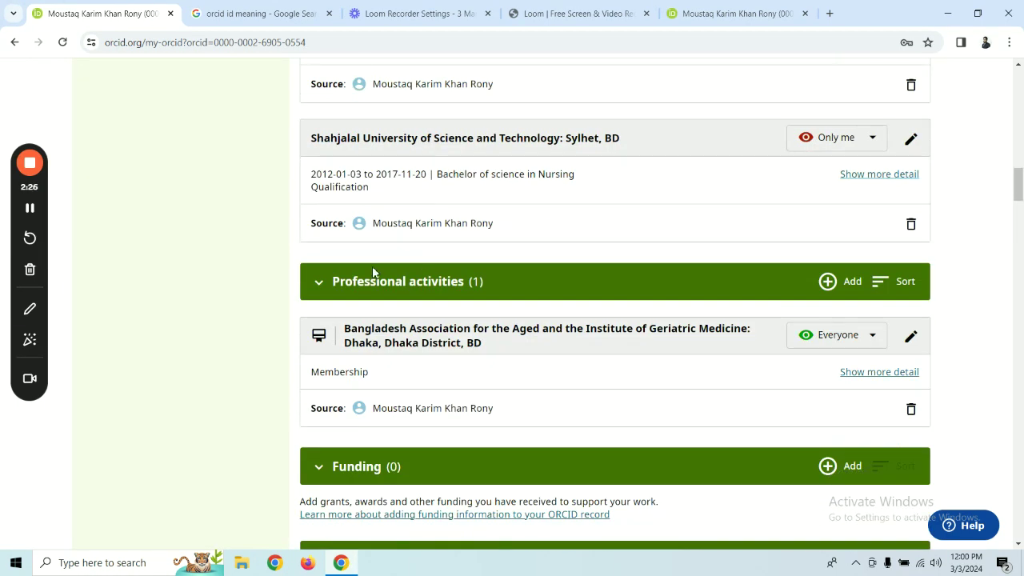
scroll(720, 328, down, 2)
scroll(384, 232, down, 1)
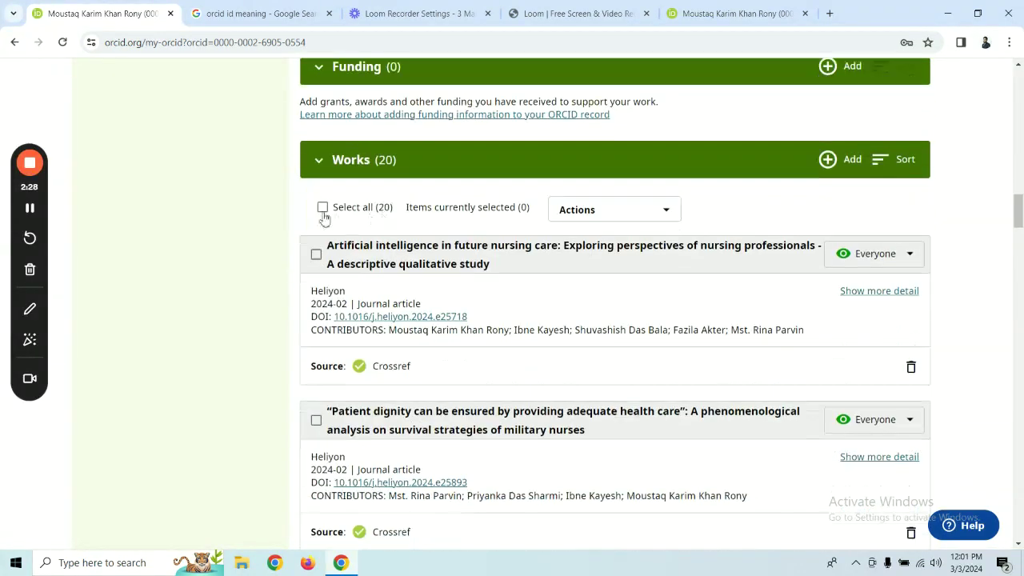
- On the public record, scroll through Works (18) down to the Peer review section
click(33, 210)
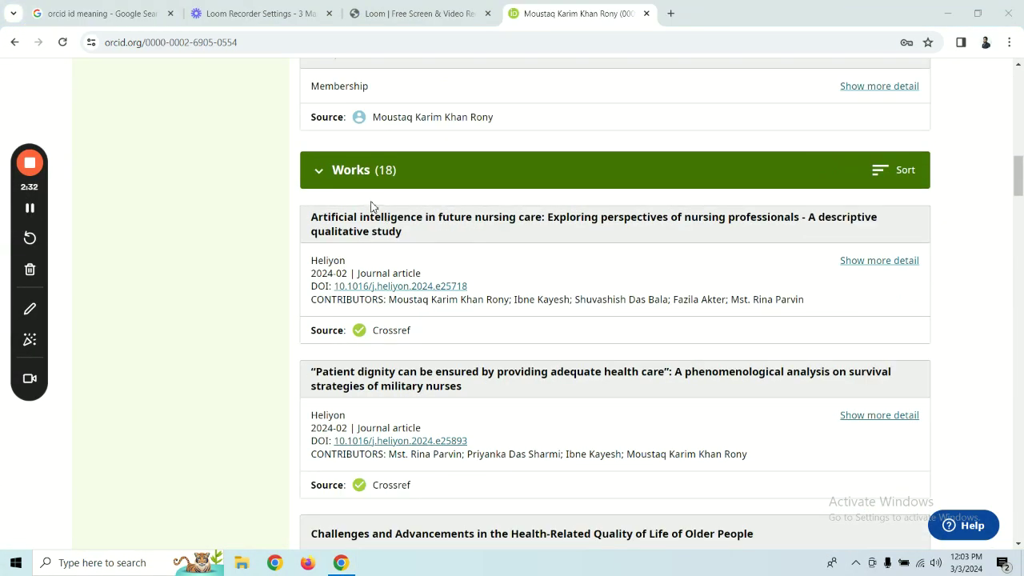
scroll(400, 171, up, 4)
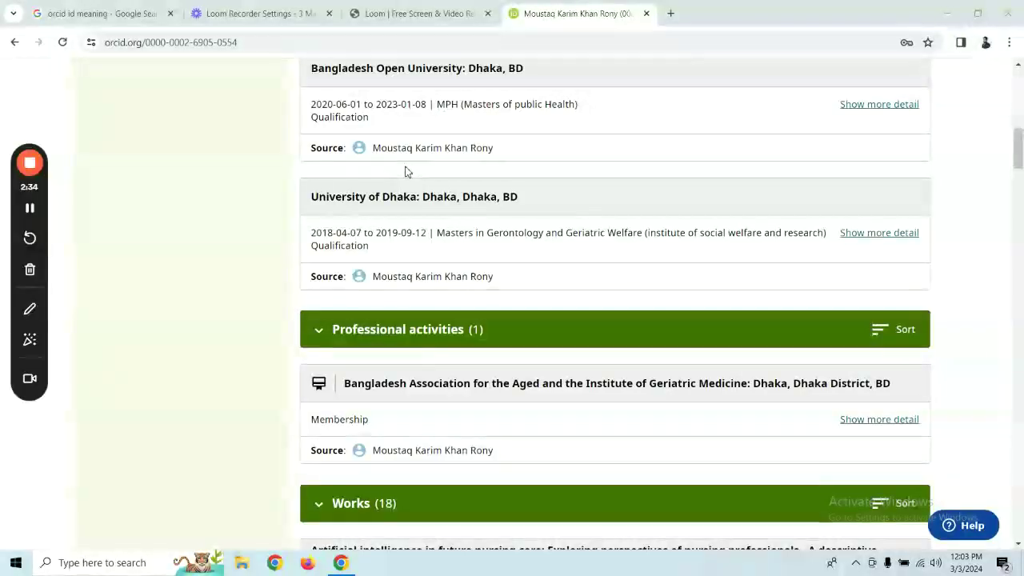
scroll(405, 172, up, 2)
scroll(405, 172, down, 5)
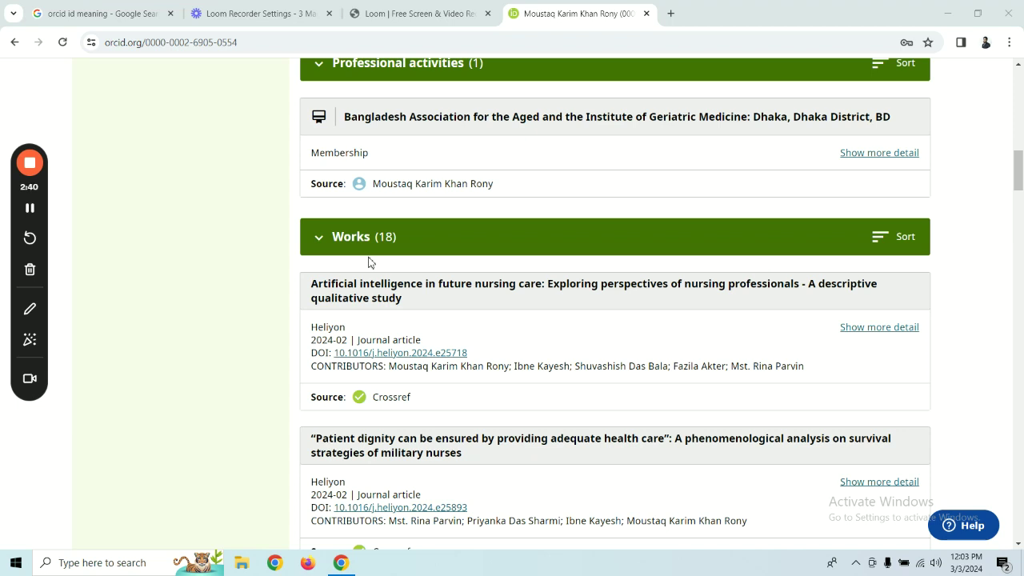
scroll(369, 263, down, 2)
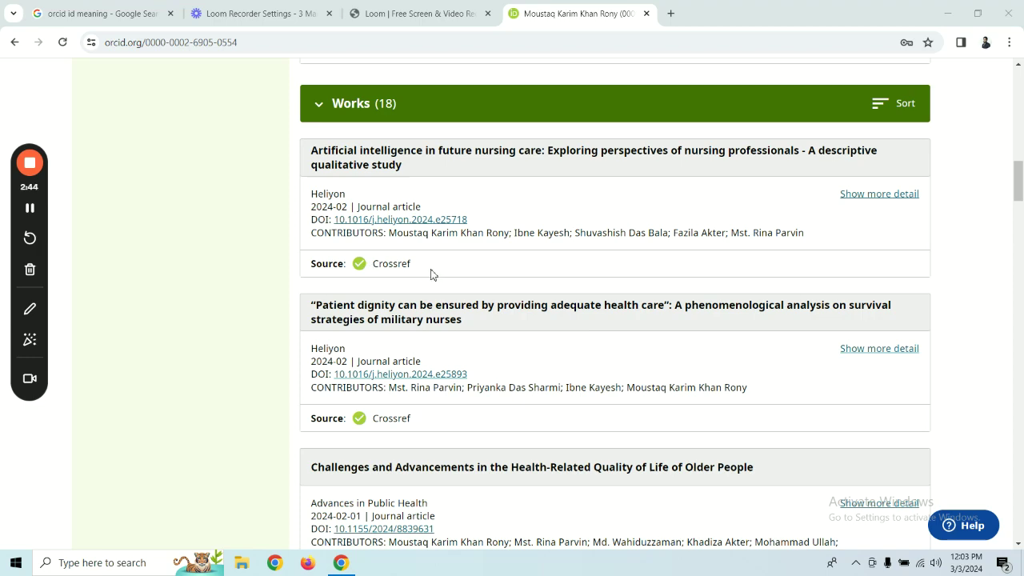
scroll(432, 272, down, 12)
scroll(422, 257, down, 11)
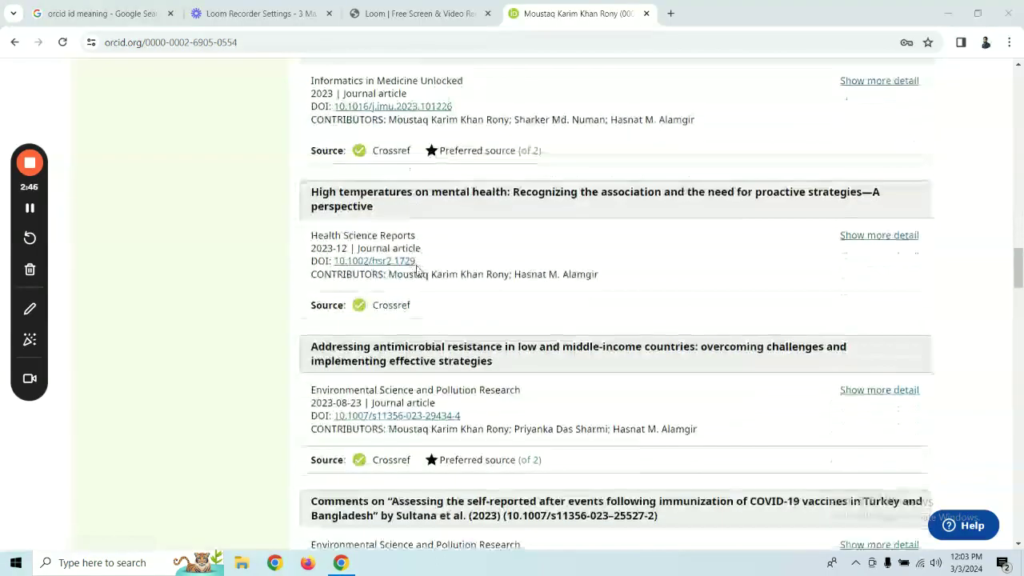
scroll(417, 271, down, 11)
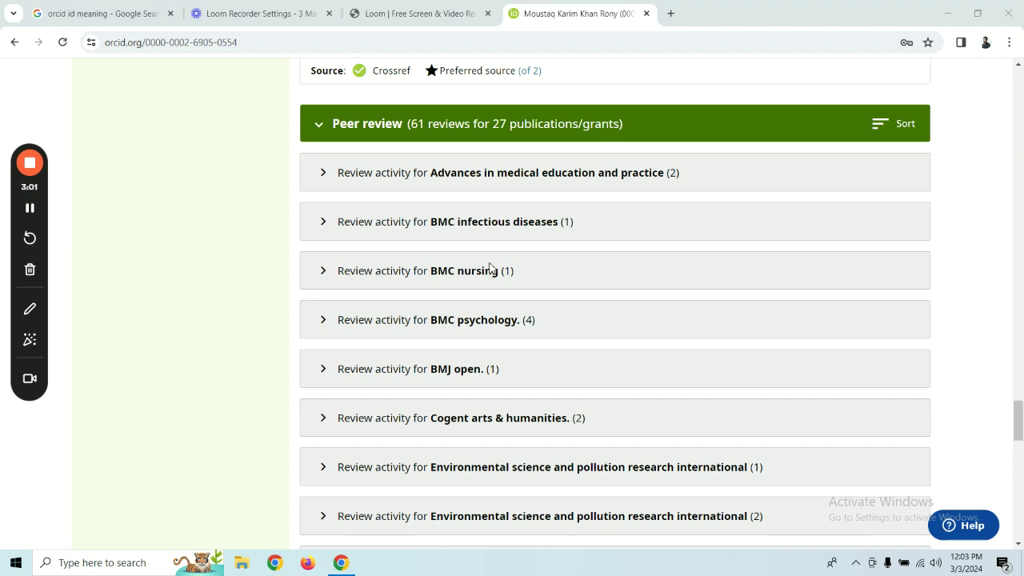
scroll(480, 266, down, 3)
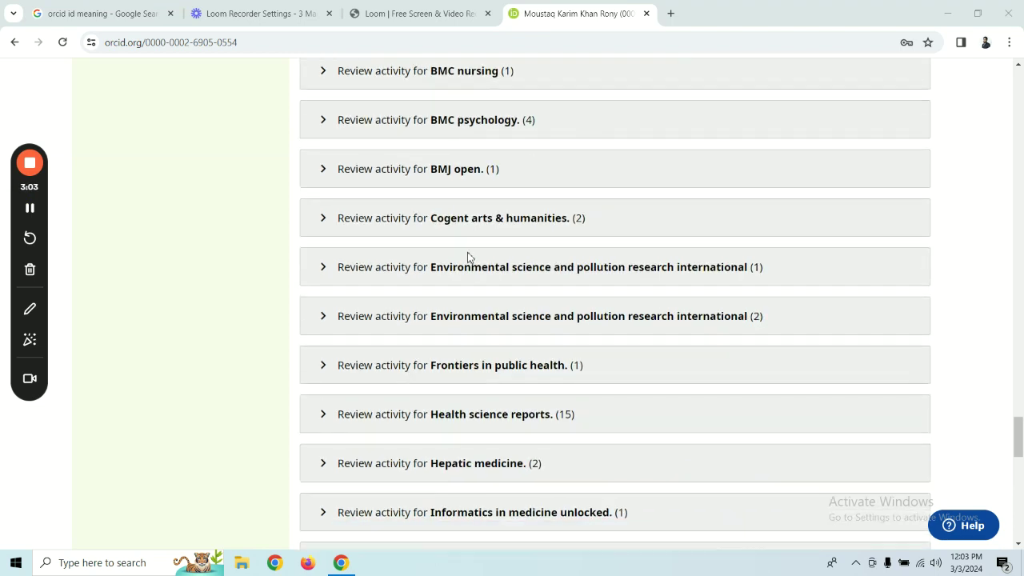
scroll(465, 257, down, 5)
scroll(462, 255, down, 6)
scroll(459, 264, up, 7)
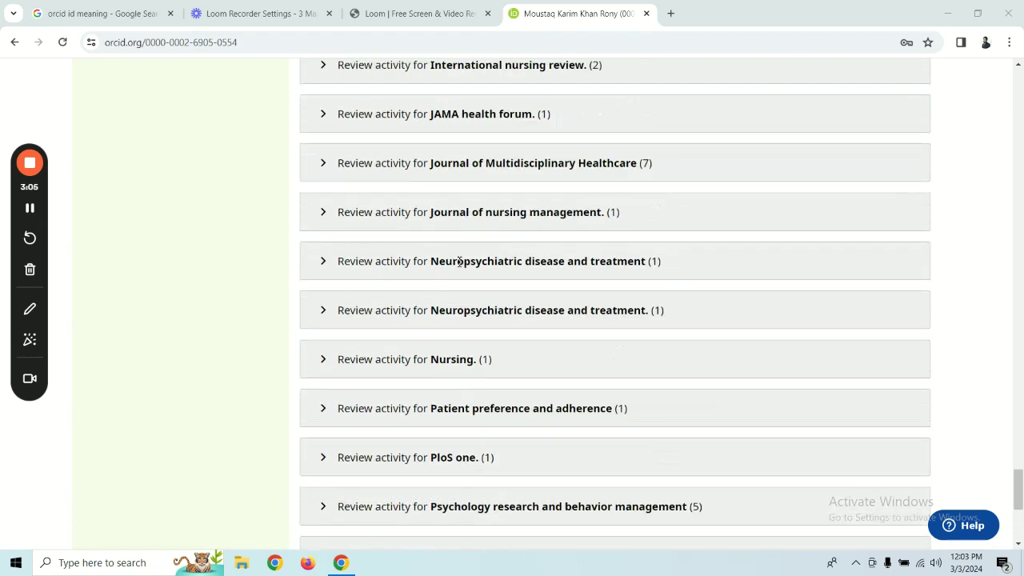
scroll(459, 262, up, 7)
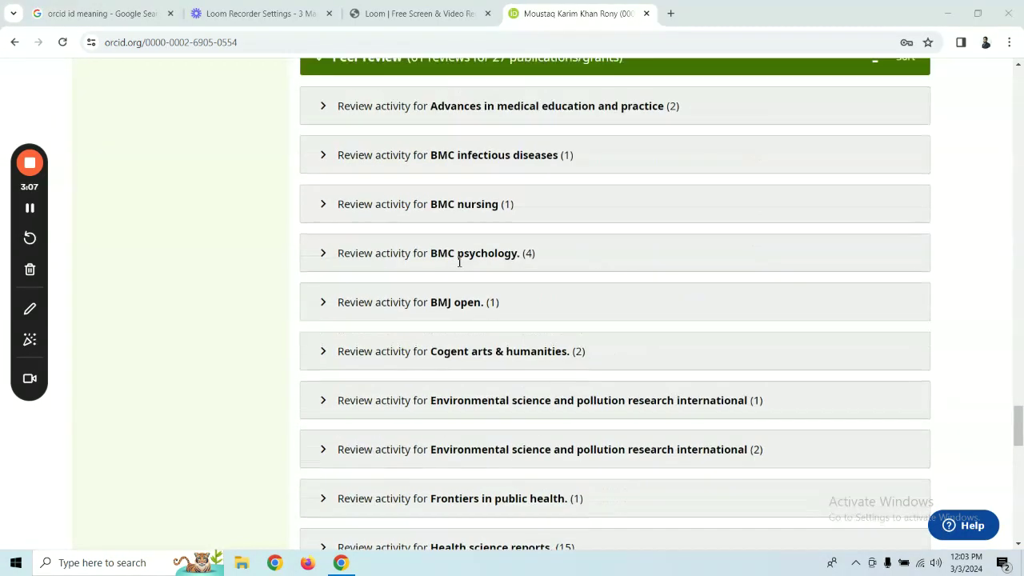
scroll(460, 262, up, 1)
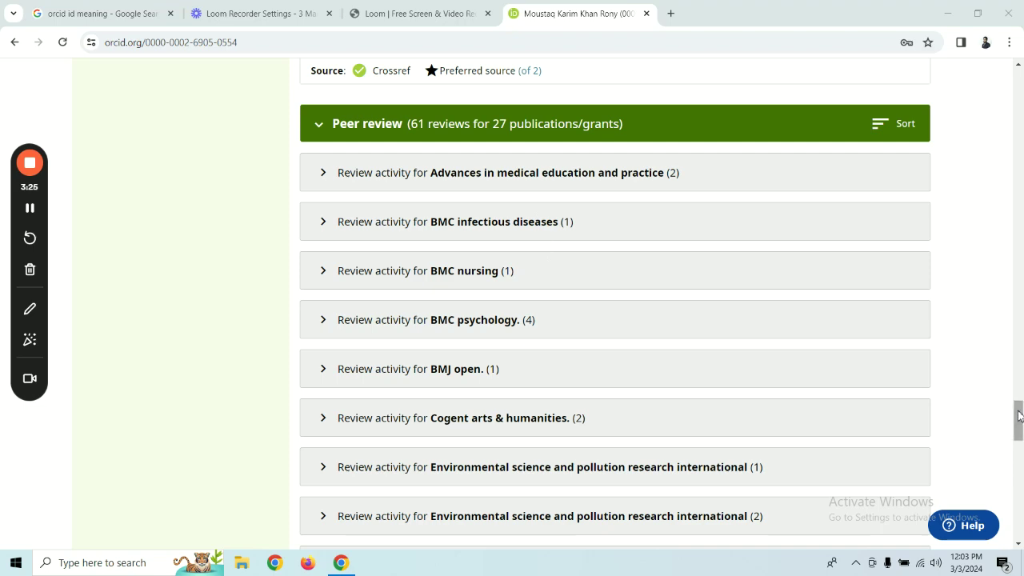
- Scroll back up to the 'previewing the public version' banner at the top of the preview
drag(1018, 416, 1021, 94)
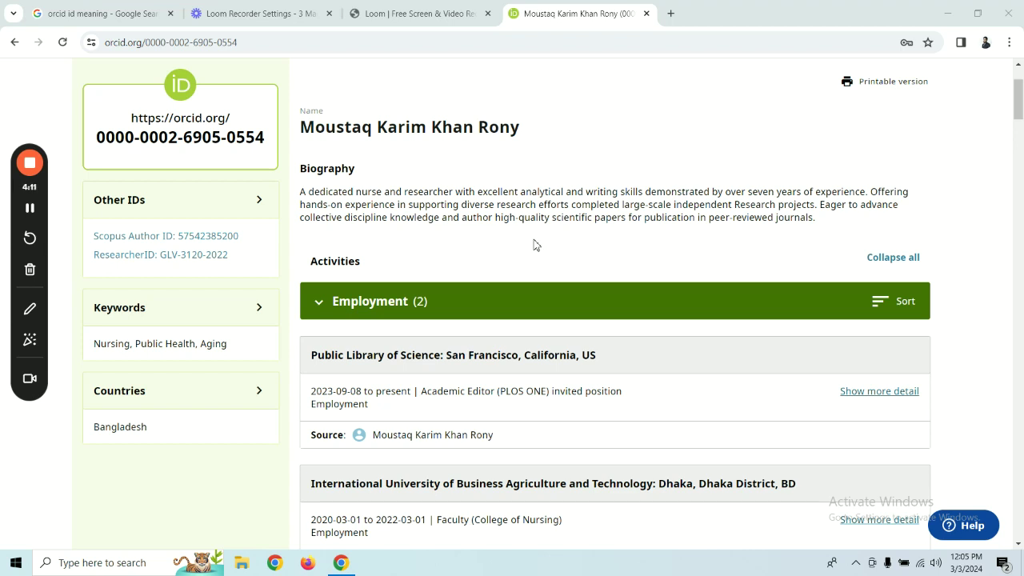
scroll(506, 200, down, 8)
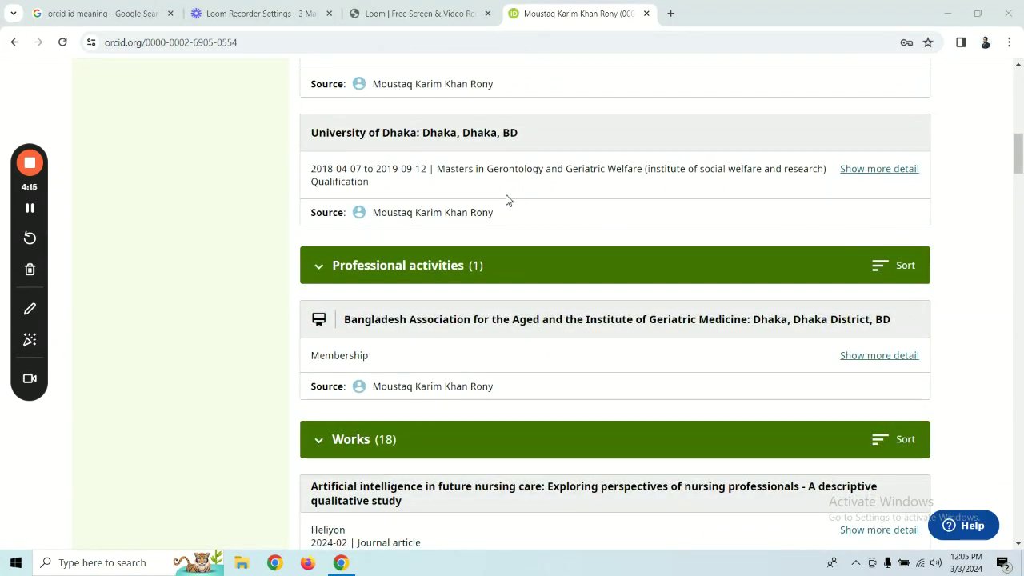
scroll(505, 200, down, 3)
scroll(506, 200, up, 5)
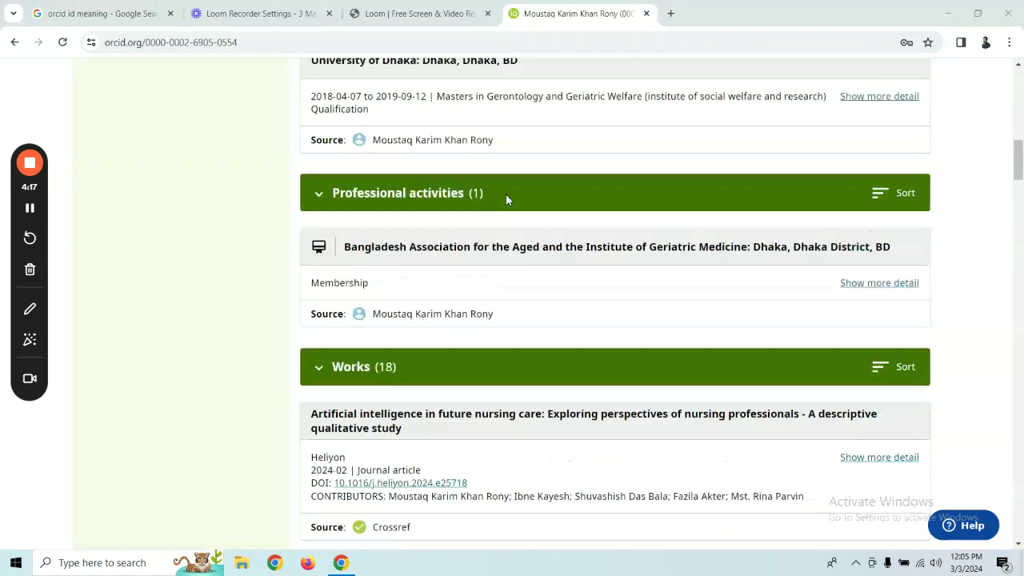
scroll(506, 200, up, 10)
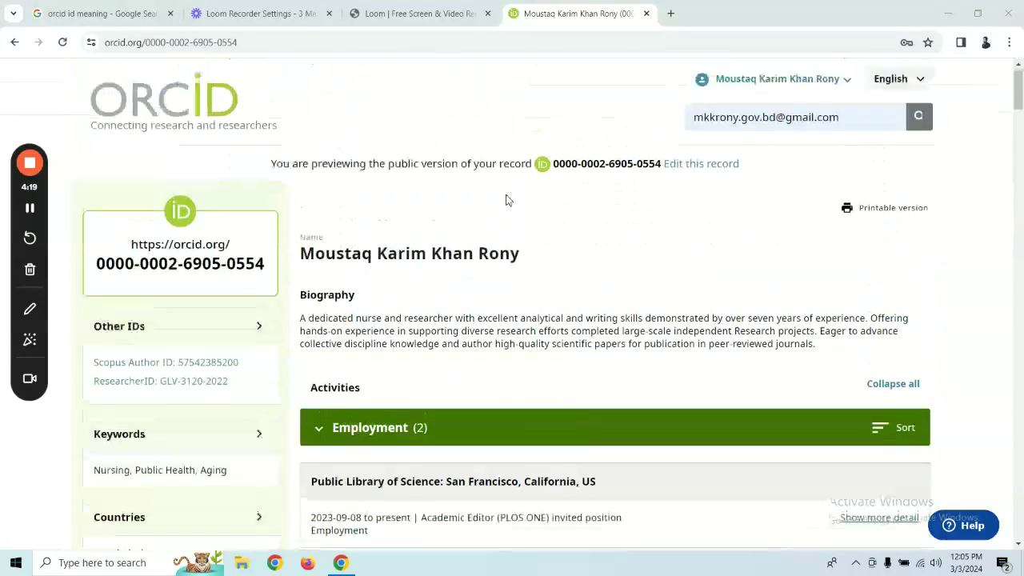
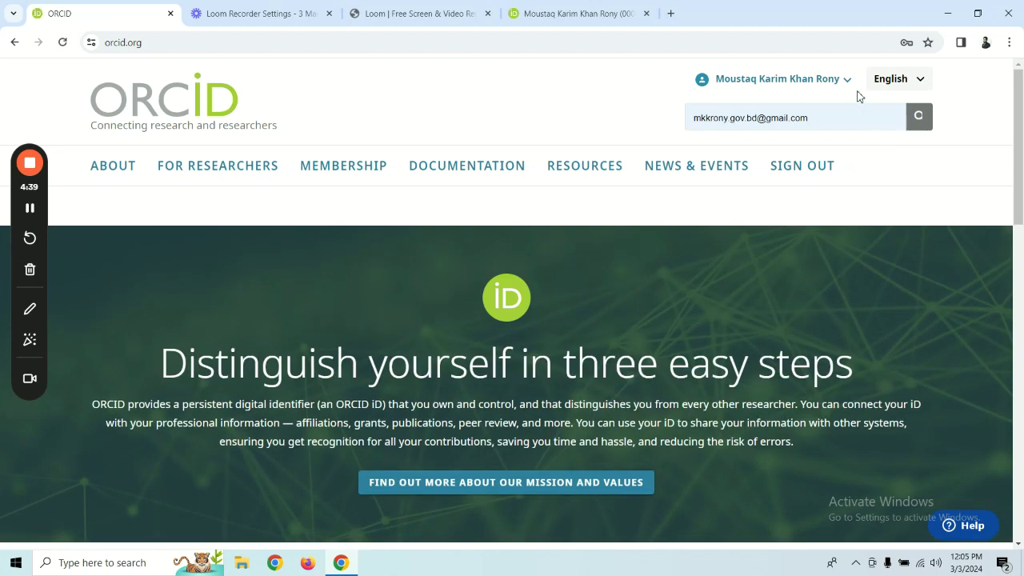
- Log out of the current ORCID account from the account-name menu and review the sign-in page
click(829, 82)
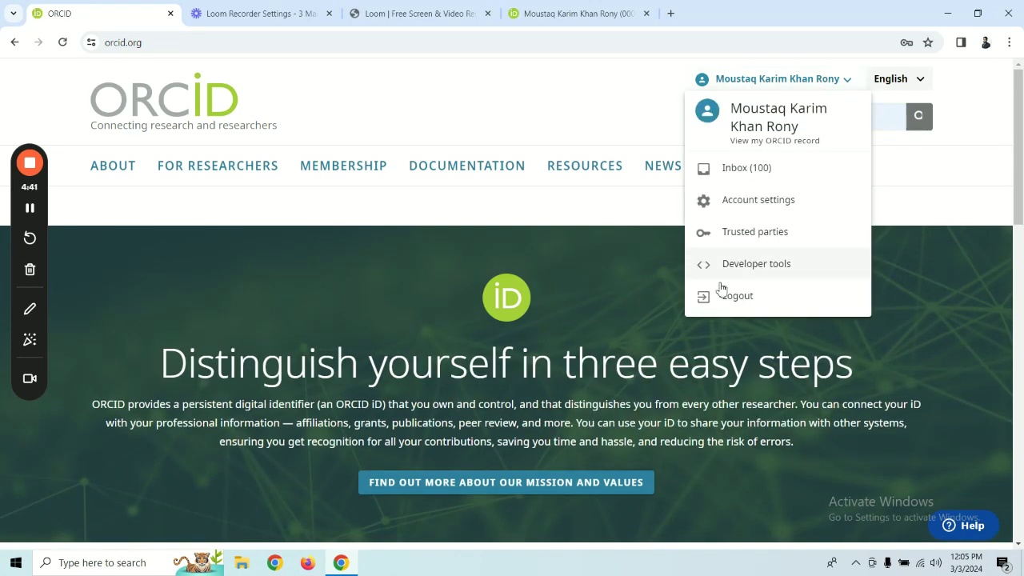
click(736, 304)
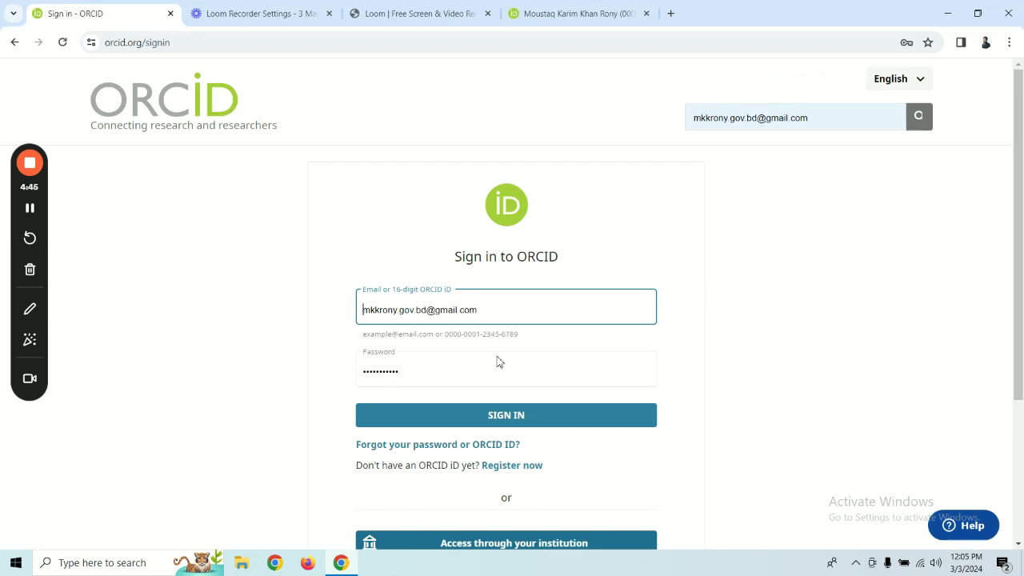
scroll(499, 362, down, 1)
scroll(705, 237, up, 2)
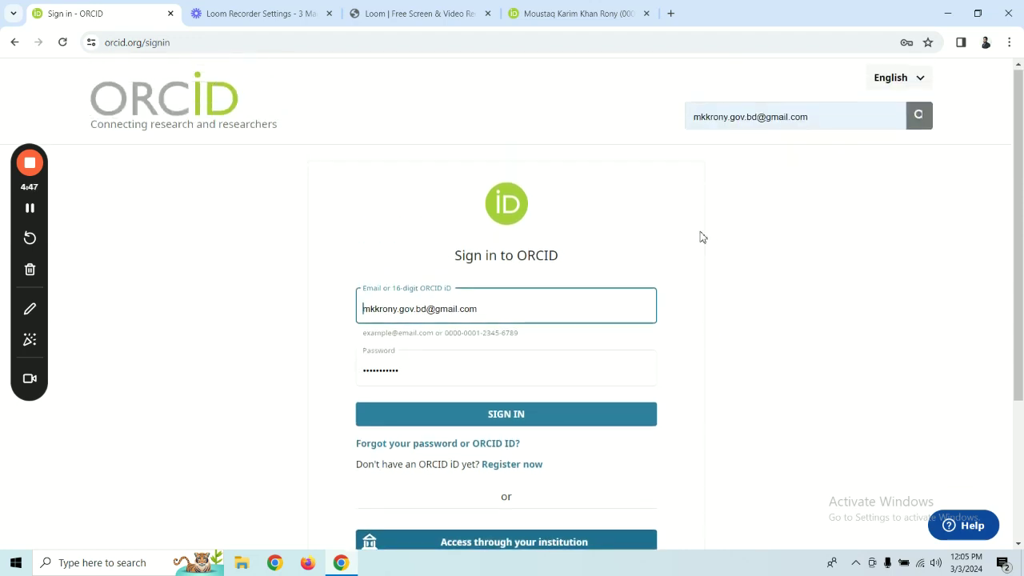
scroll(542, 407, down, 2)
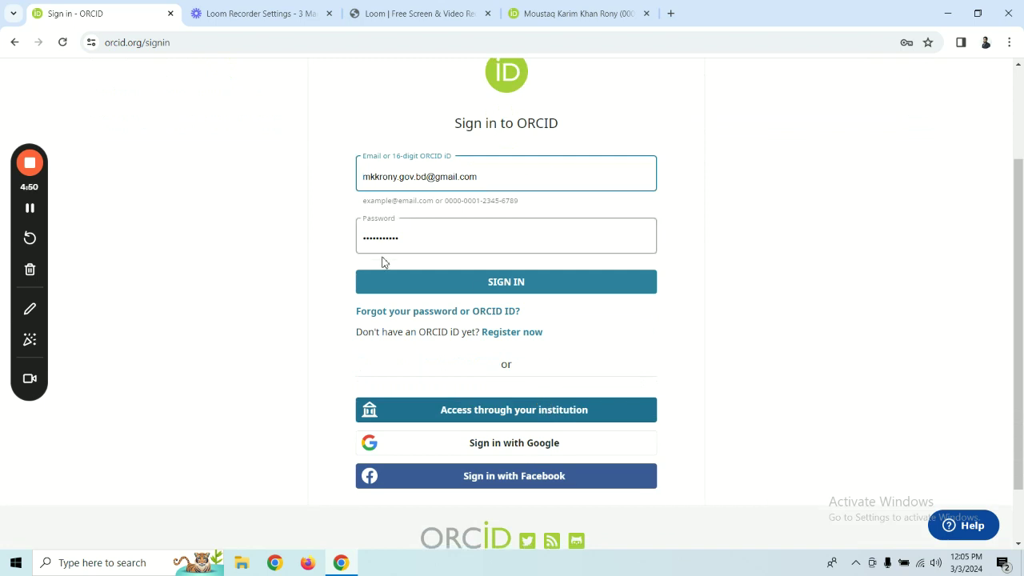
- Open the 'Register now' form, focus the Given names field, and open a new browser tab
click(529, 334)
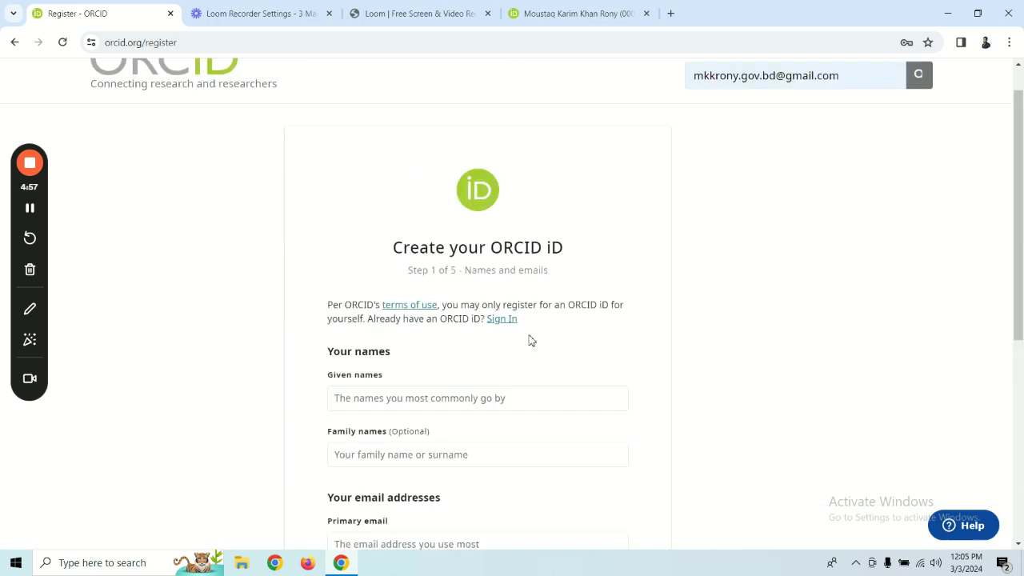
scroll(528, 342, down, 2)
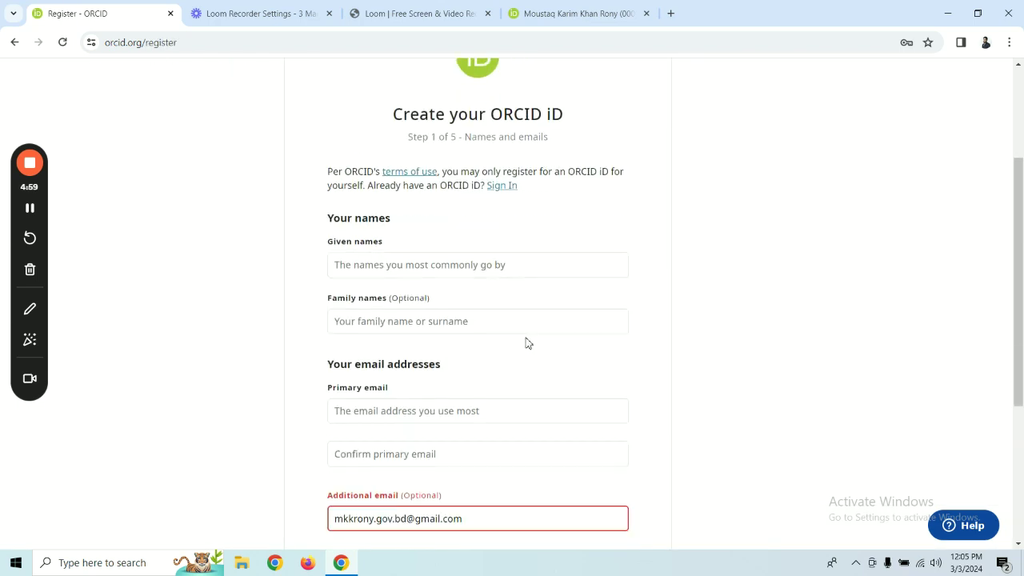
click(444, 264)
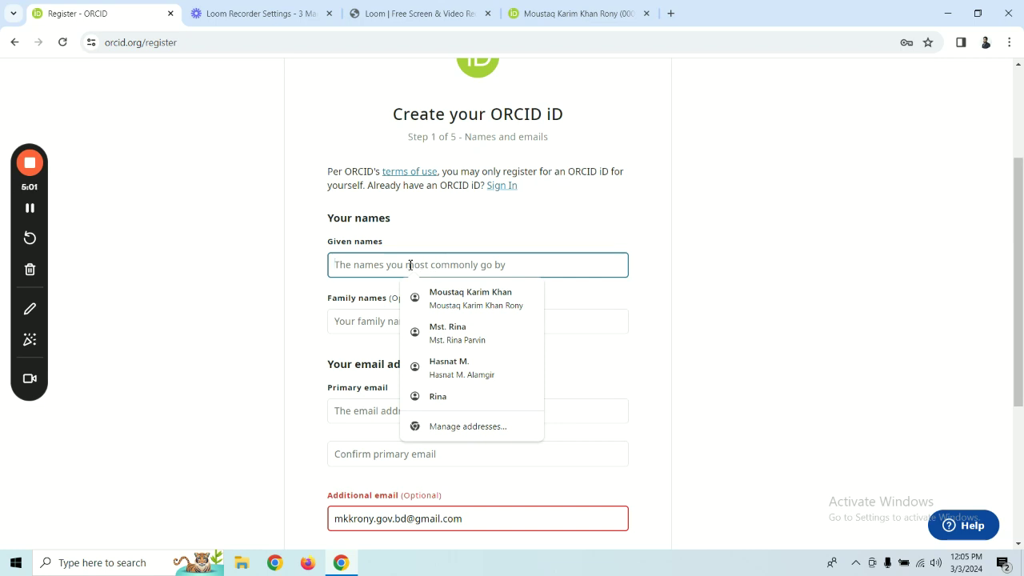
click(287, 276)
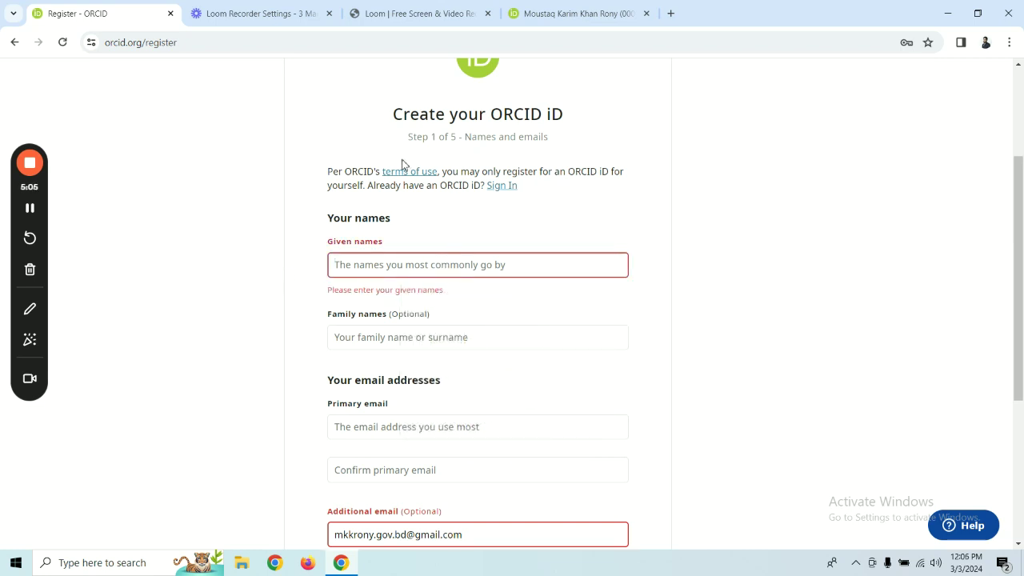
click(671, 13)
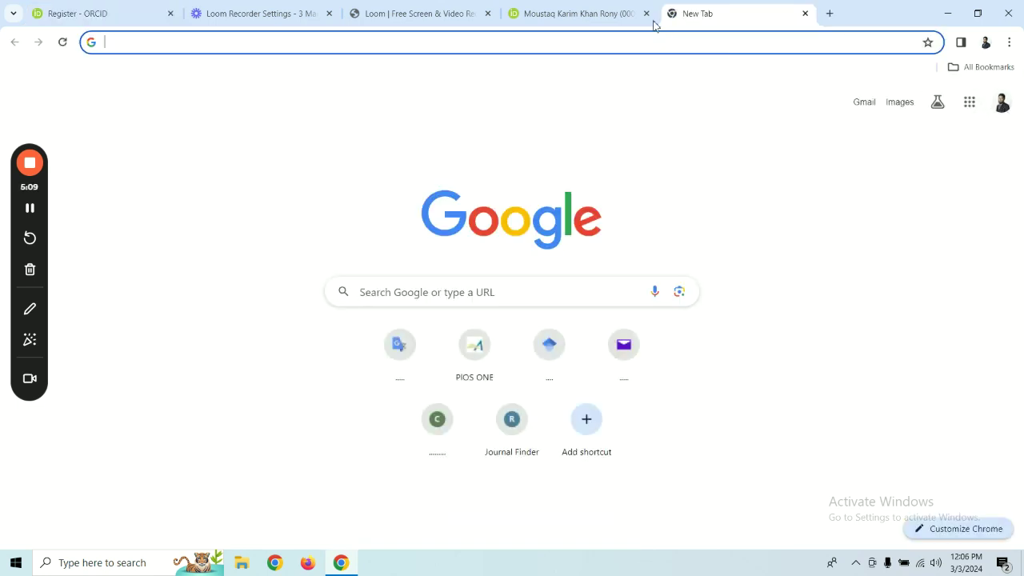
- Copy the account holder's full name from the Google account panel and return to the ORCID form
click(596, 11)
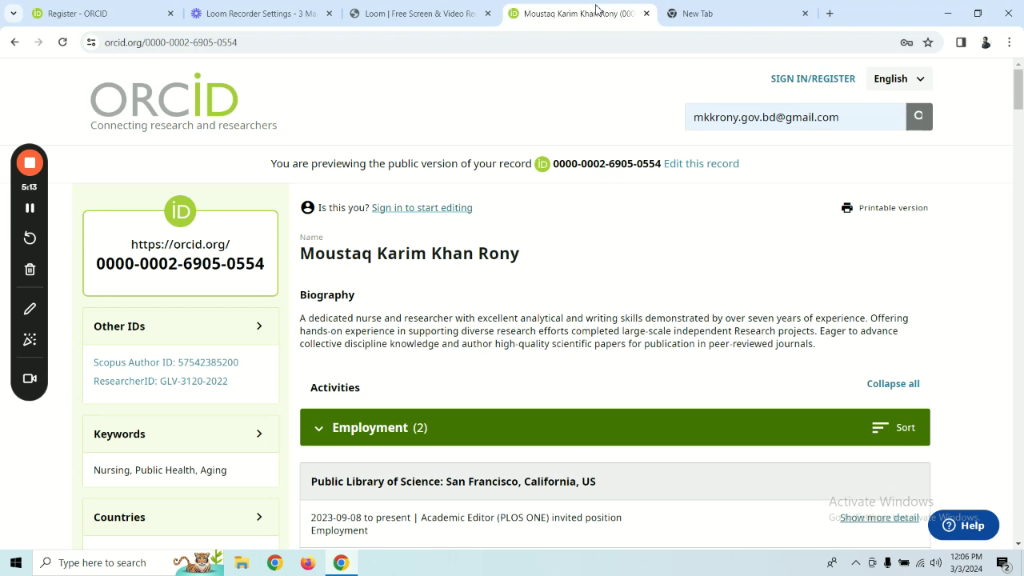
key(ctrl+1)
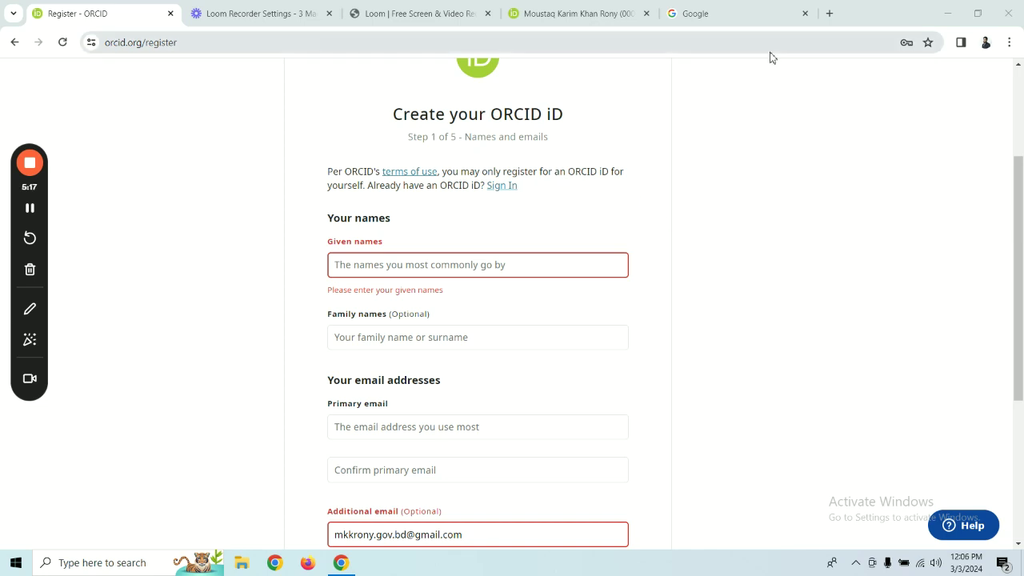
click(740, 14)
click(1004, 83)
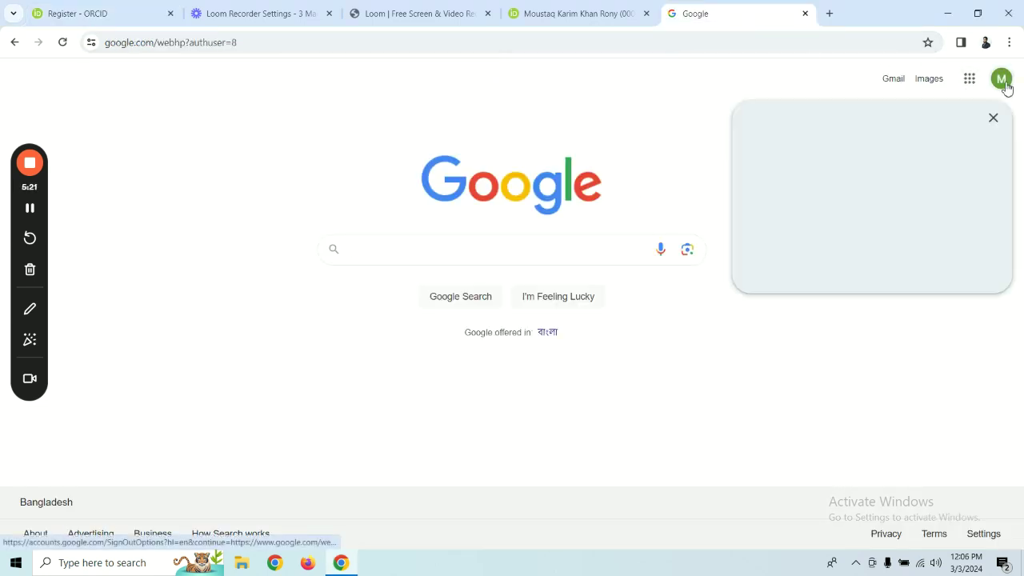
drag(789, 211, 954, 210)
right_click(941, 210)
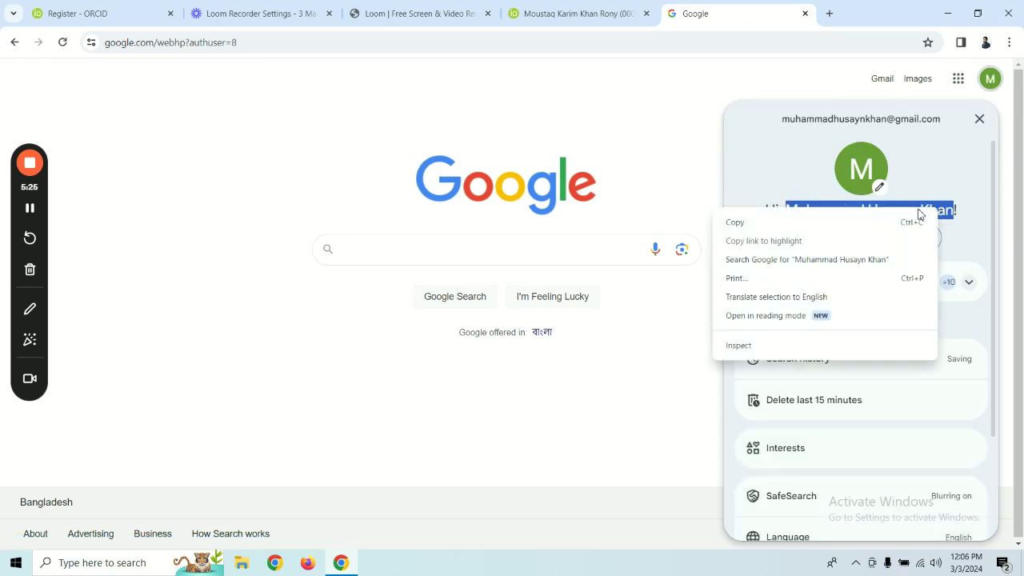
click(830, 225)
click(82, 13)
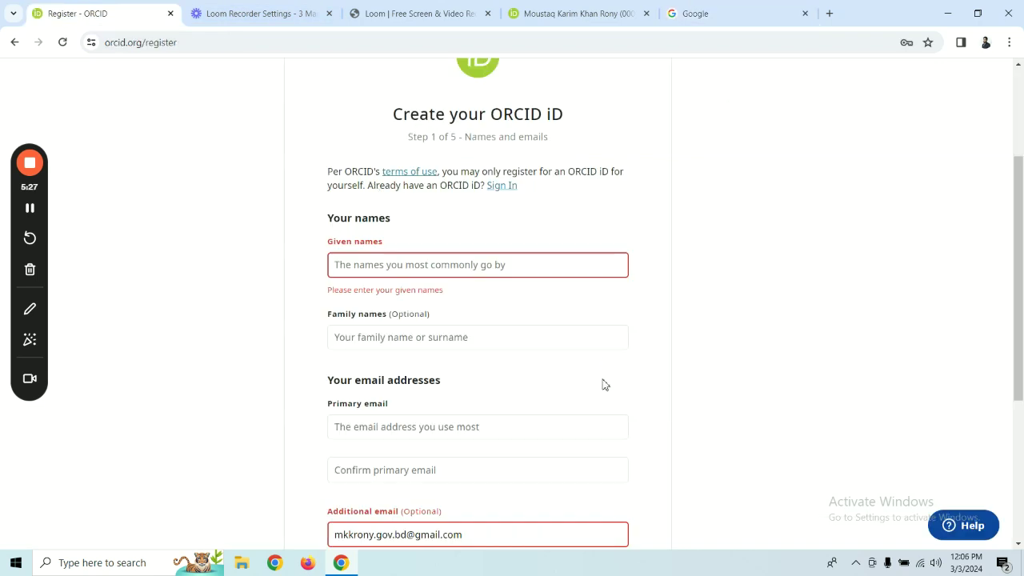
- Paste the copied full name into the Given names field of the registration form
click(440, 266)
right_click(438, 270)
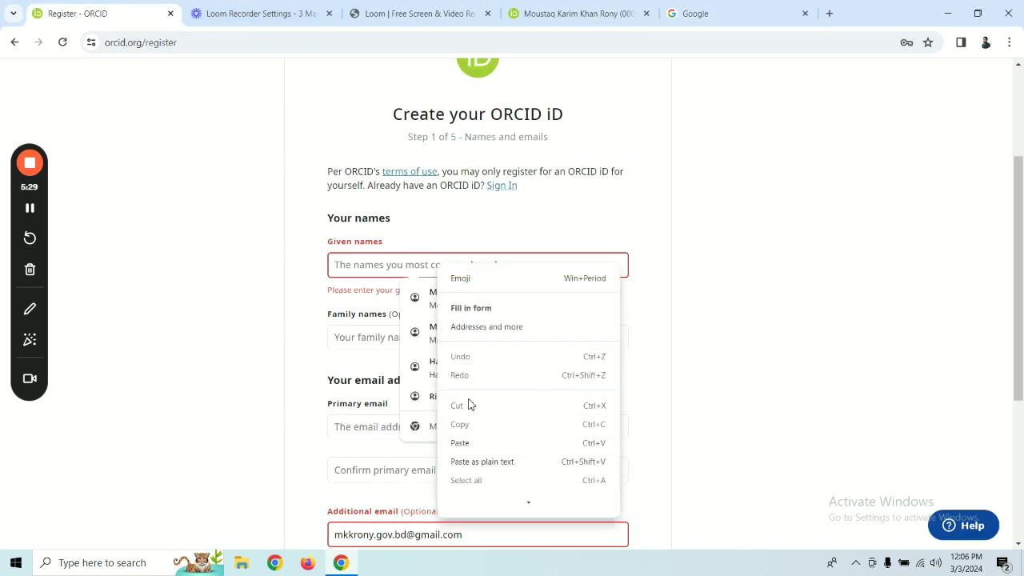
click(469, 443)
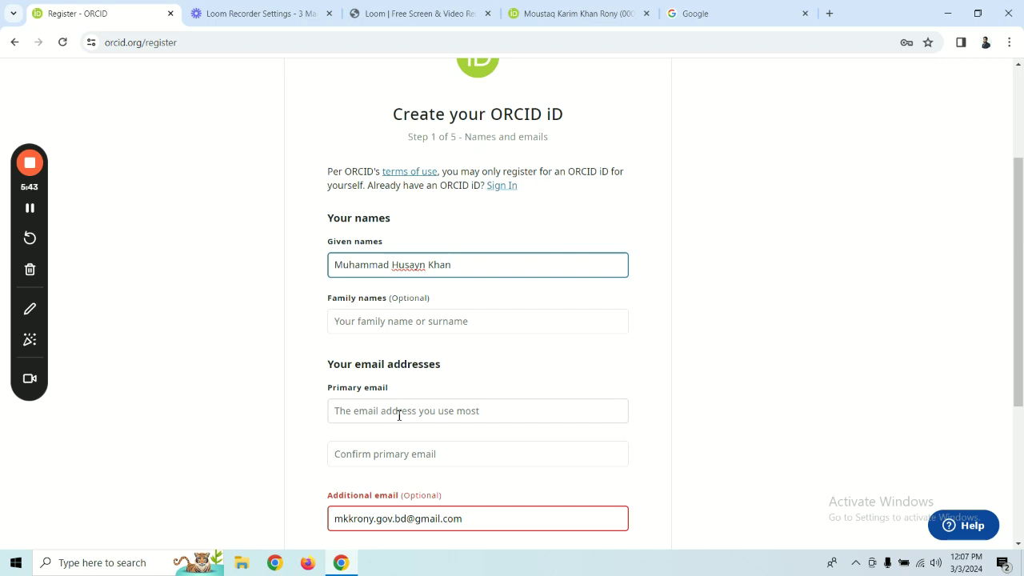
click(432, 320)
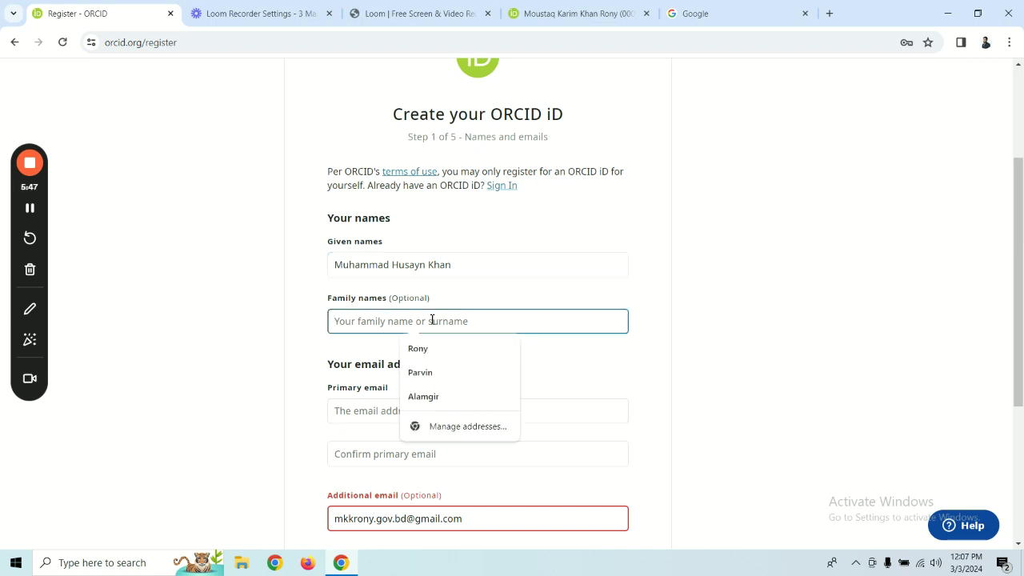
click(478, 270)
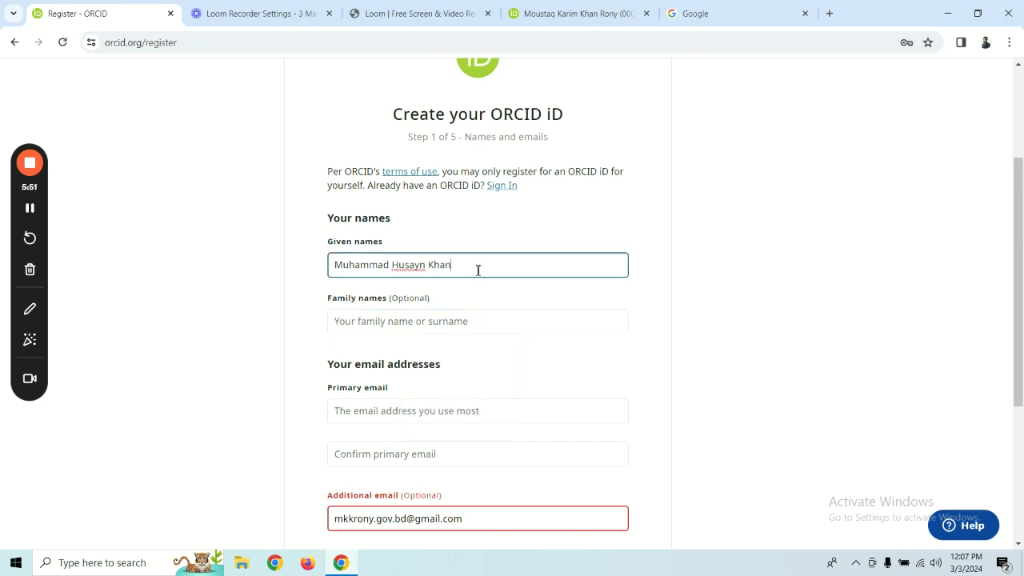
- Copy the Google account's email address and paste it into the Primary email field
click(690, 14)
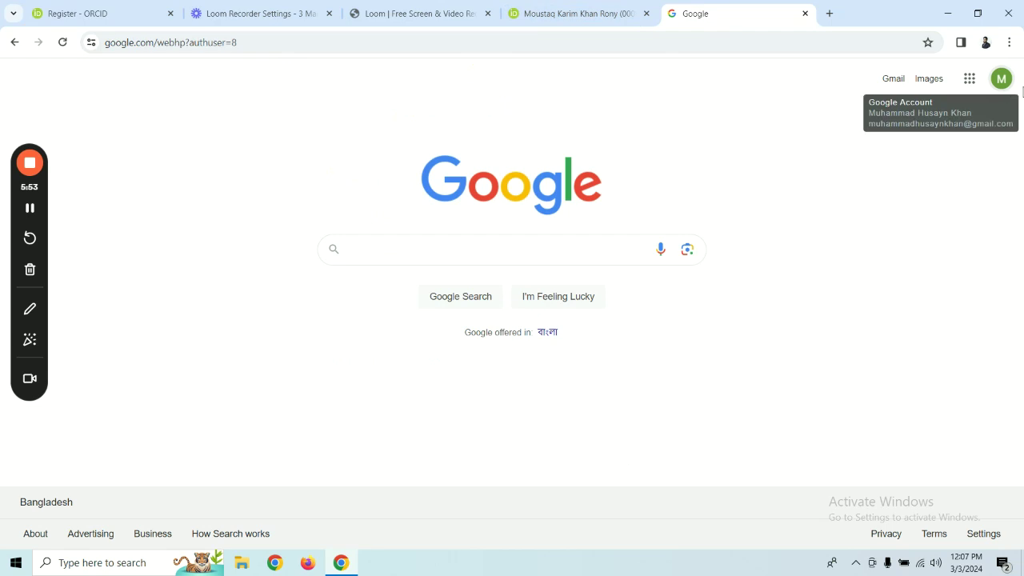
click(1001, 77)
drag(782, 118, 949, 128)
right_click(932, 121)
click(880, 131)
click(80, 14)
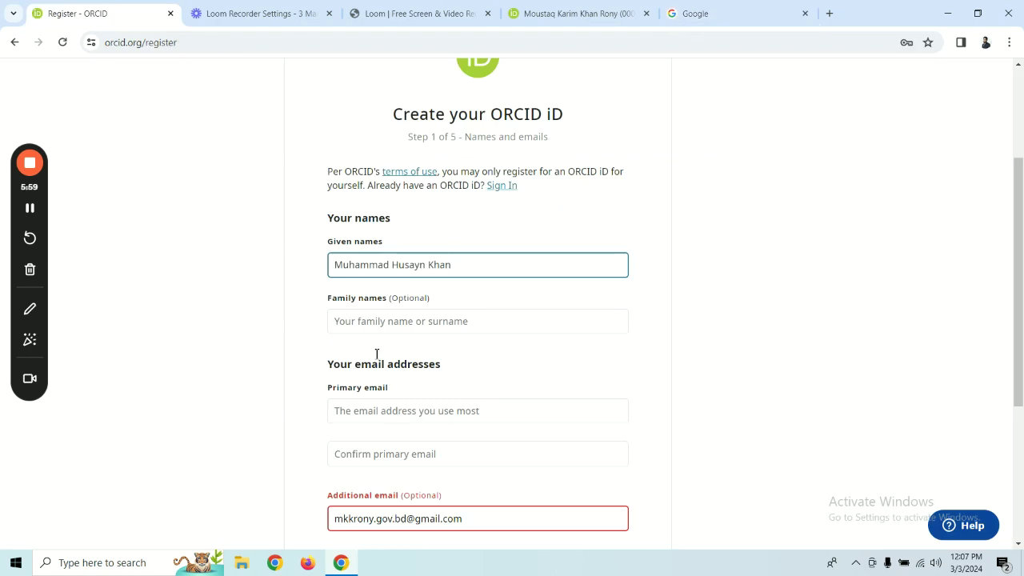
click(384, 411)
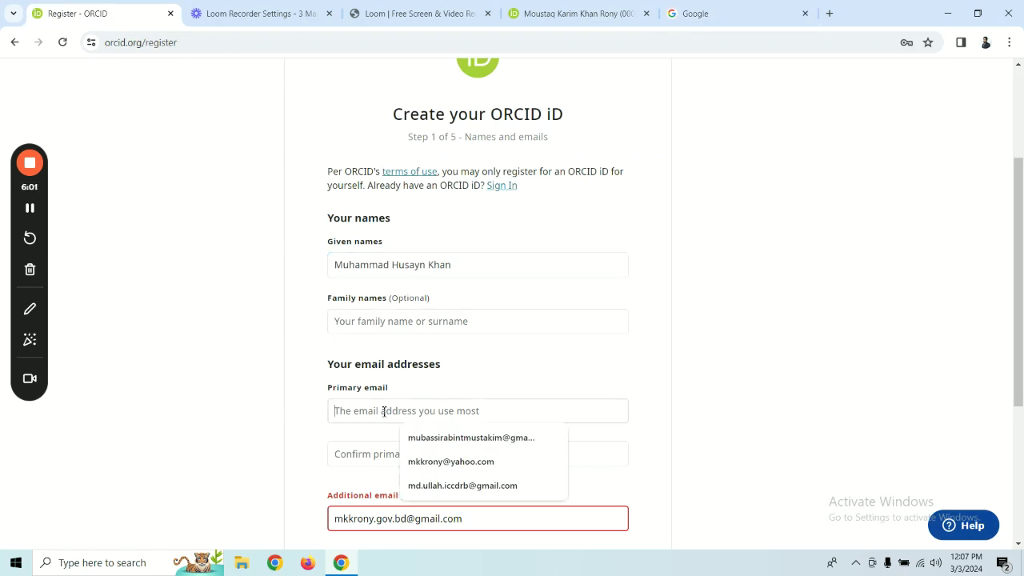
right_click(384, 412)
click(420, 263)
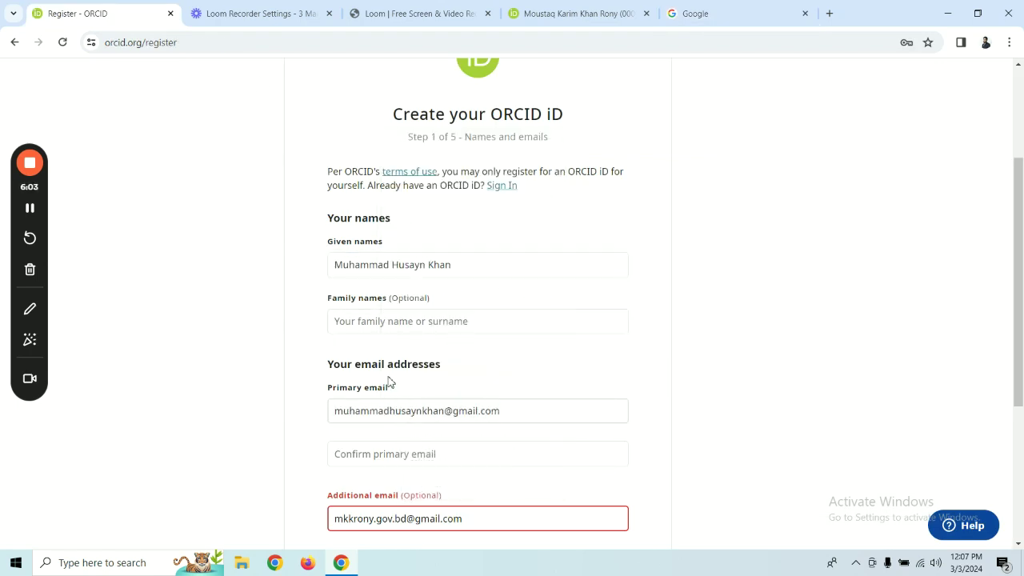
- Fill the Confirm primary email field by typing the same email address
scroll(389, 381, down, 2)
click(385, 319)
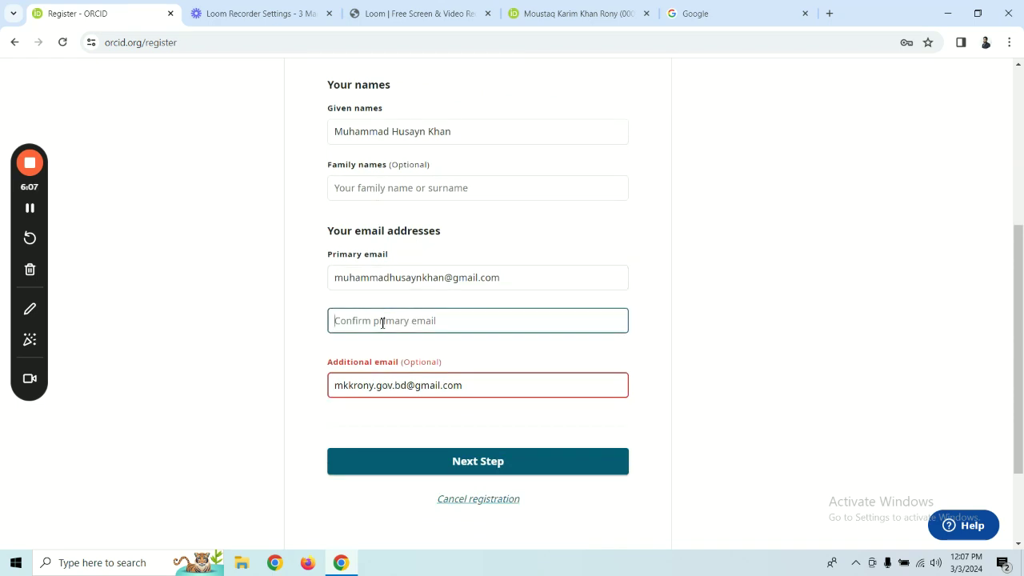
right_click(383, 323)
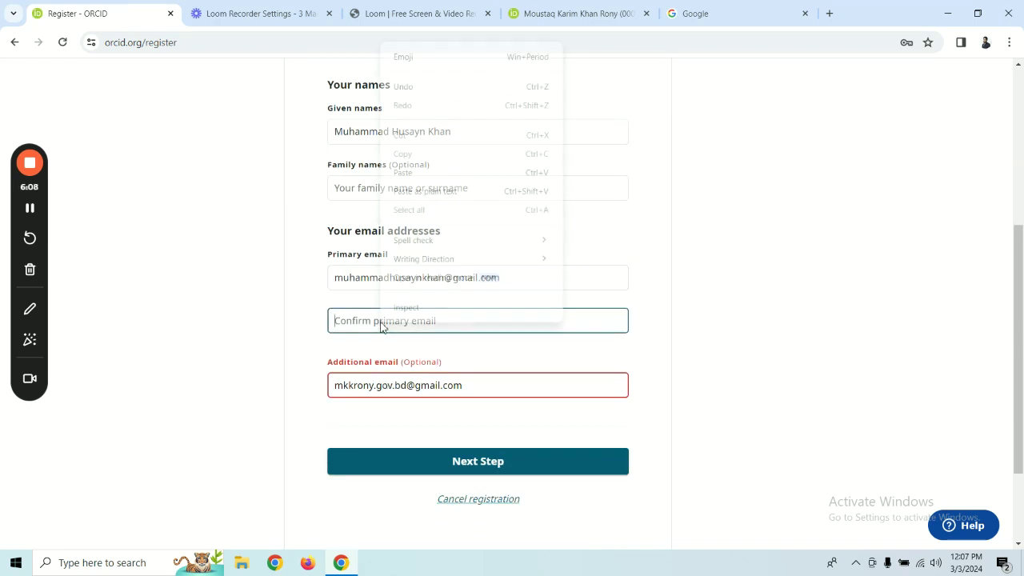
click(418, 174)
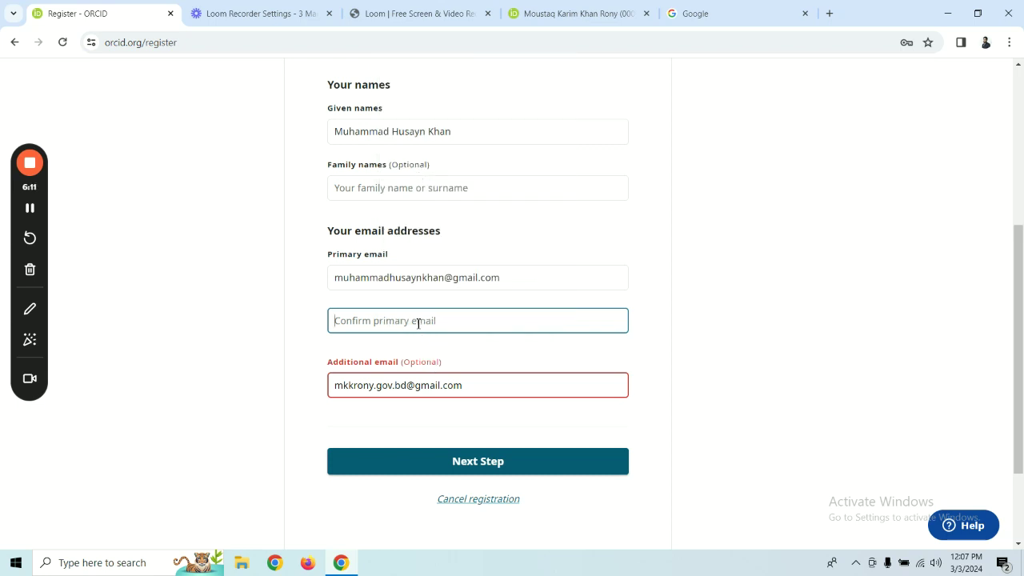
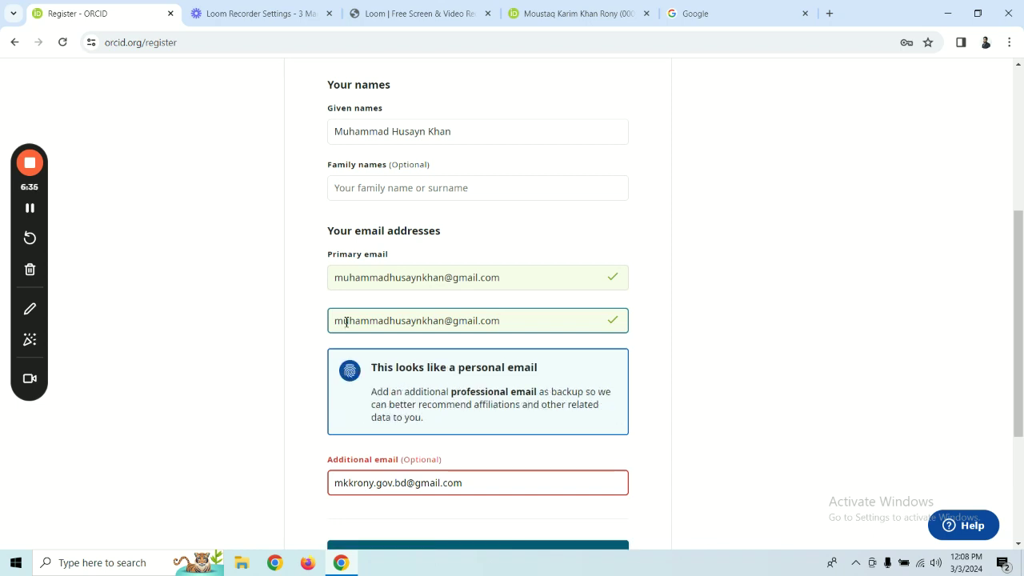
- Clear the Additional email field and proceed to Step 2, the password step
scroll(345, 321, down, 1)
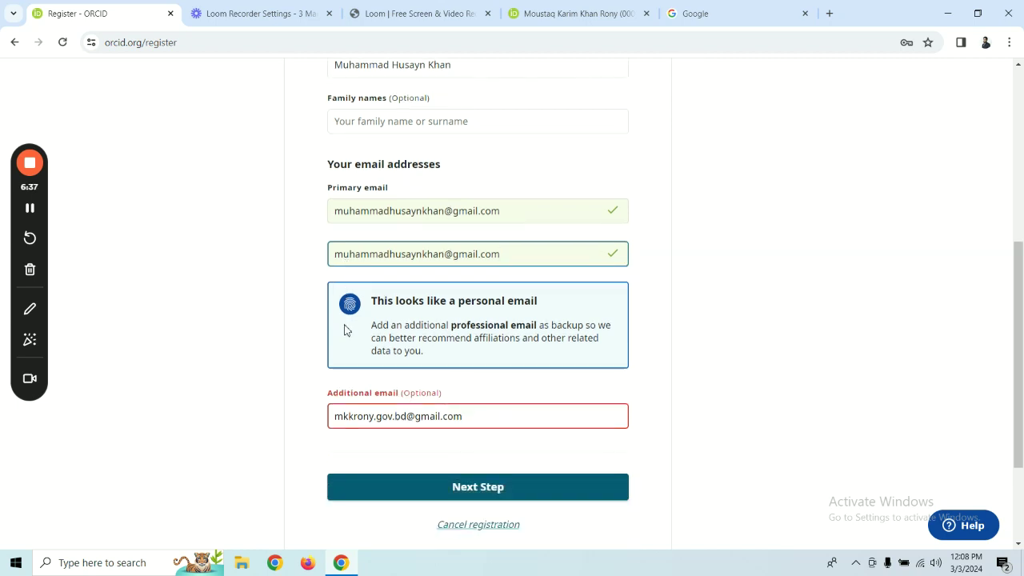
triple_click(483, 416)
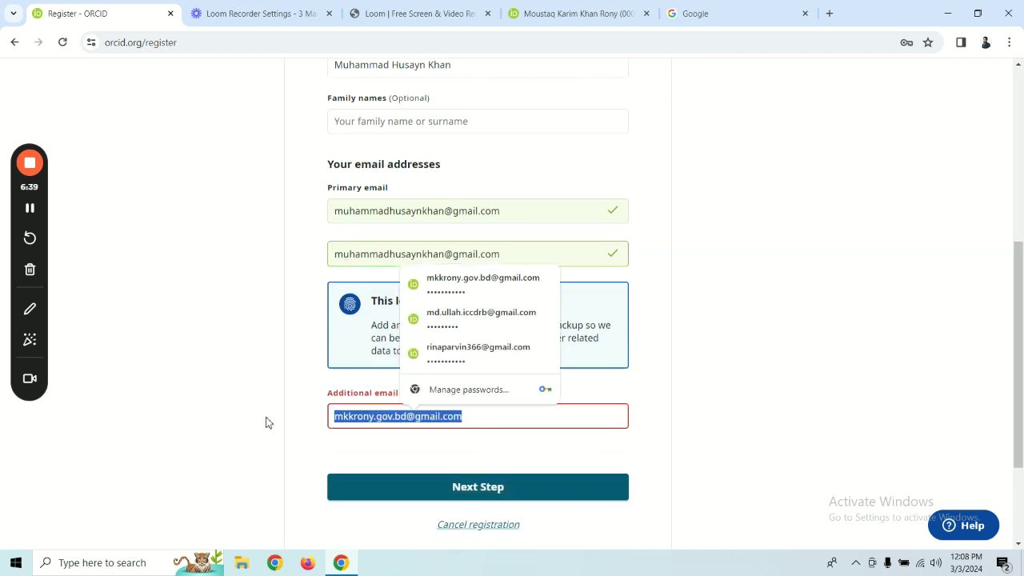
key(BackSpace)
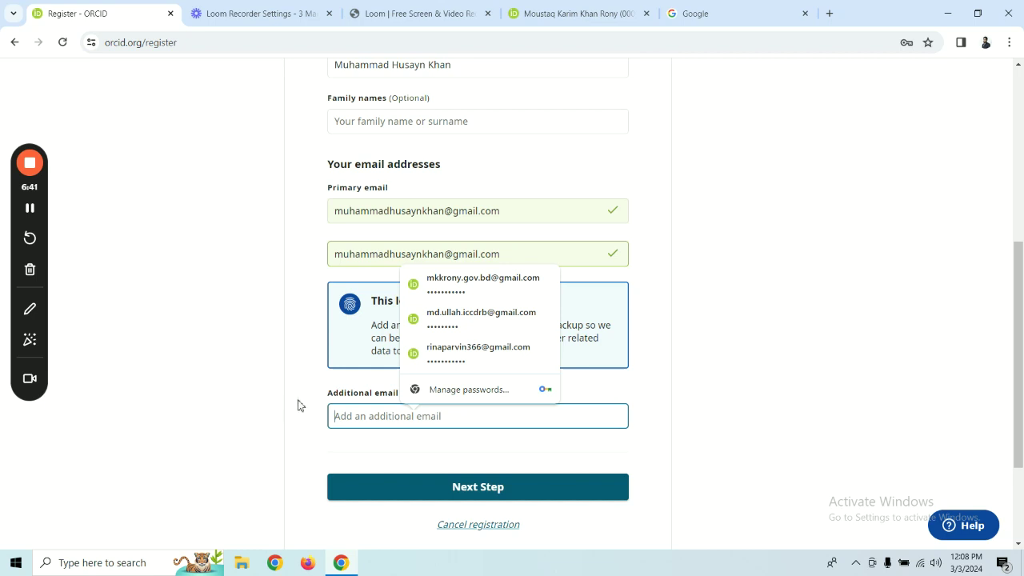
click(234, 388)
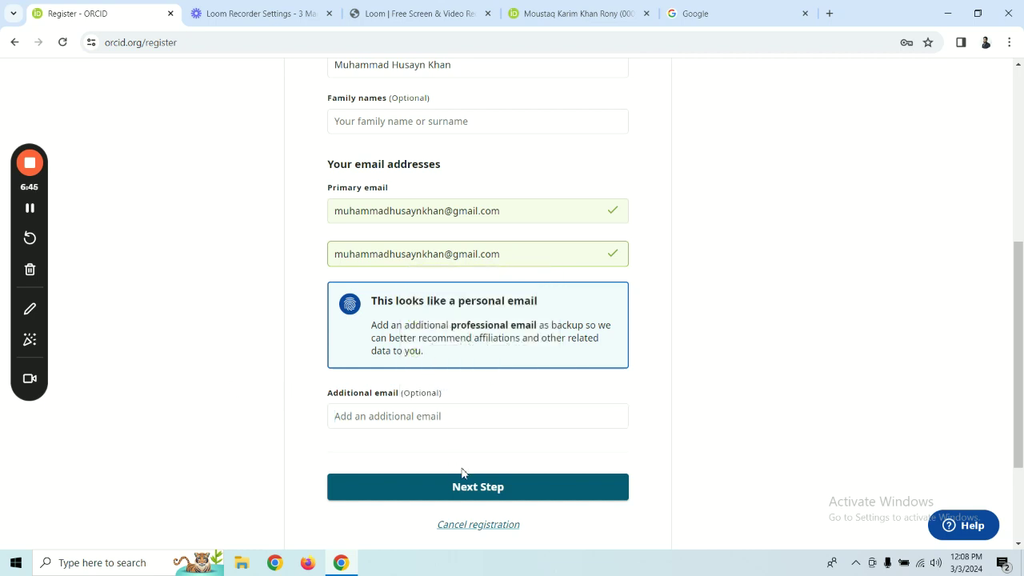
click(507, 490)
- Enter an account password and its confirmation, then proceed to the current employment step
scroll(547, 296, up, 3)
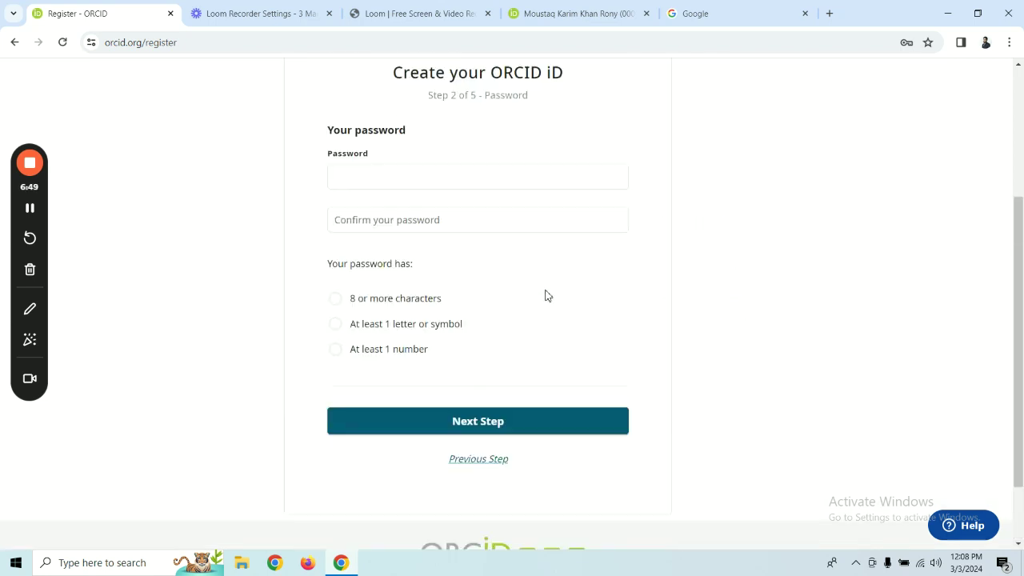
click(547, 295)
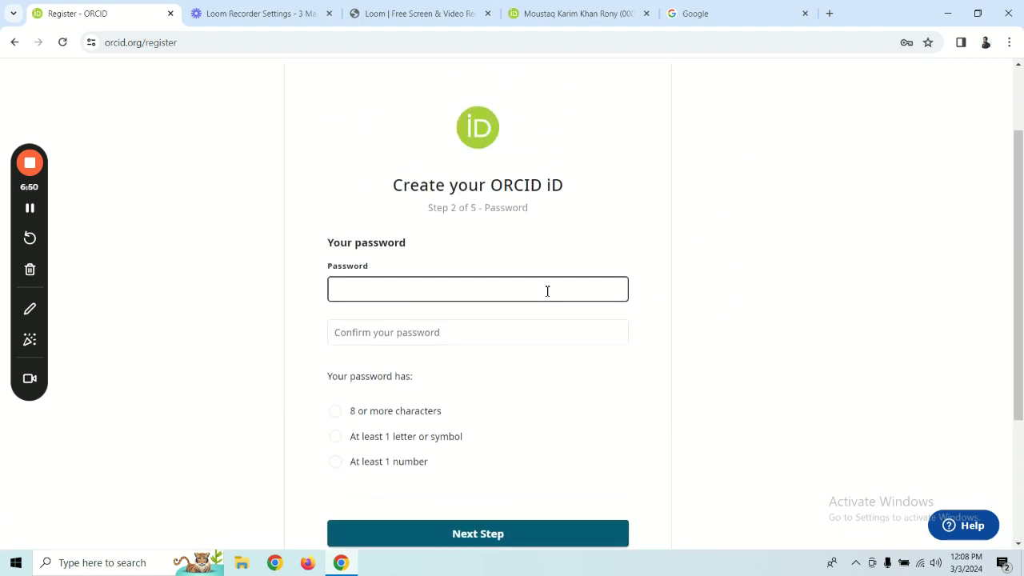
click(485, 295)
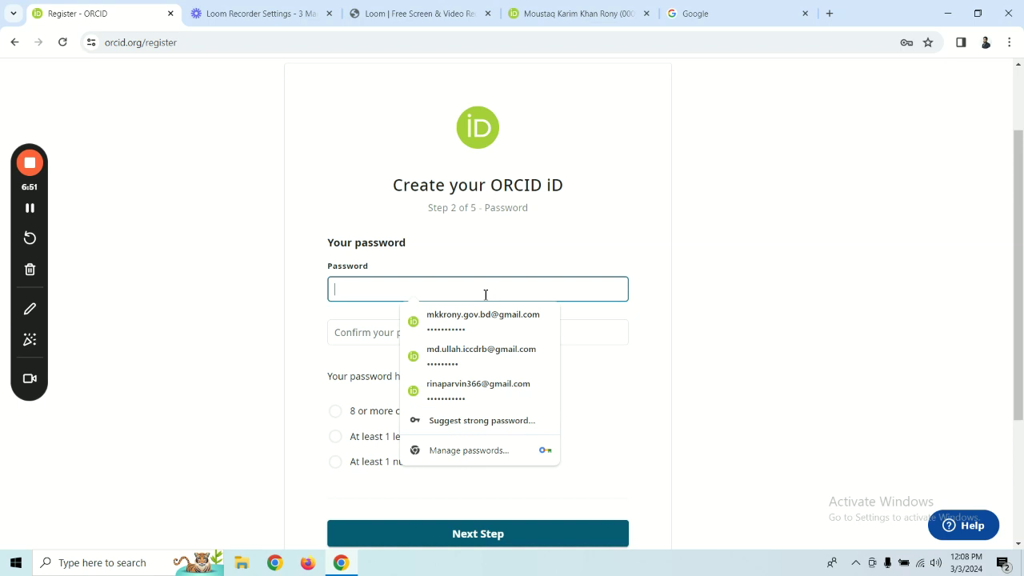
click(548, 246)
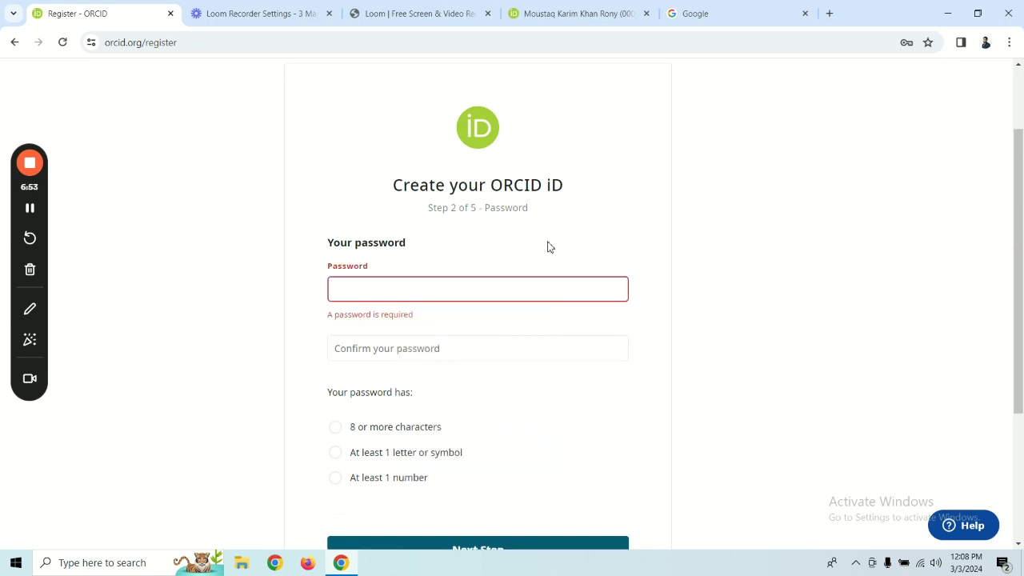
click(456, 286)
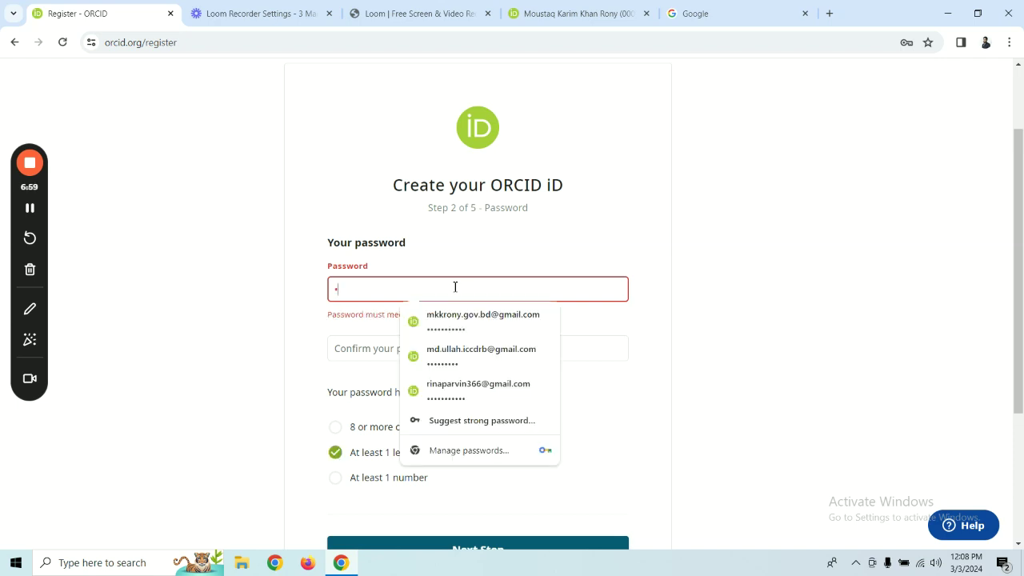
key(BackSpace)
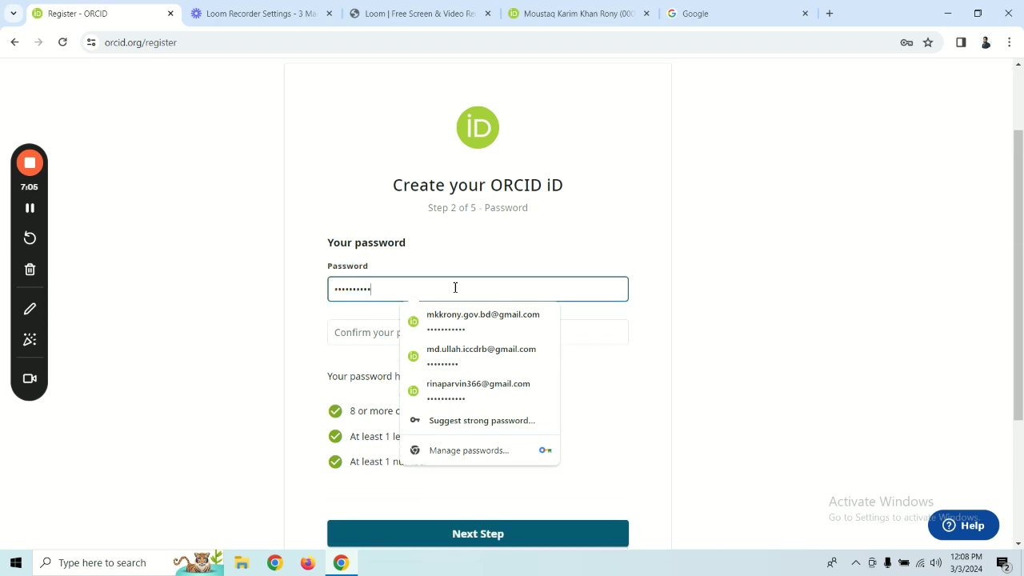
click(355, 332)
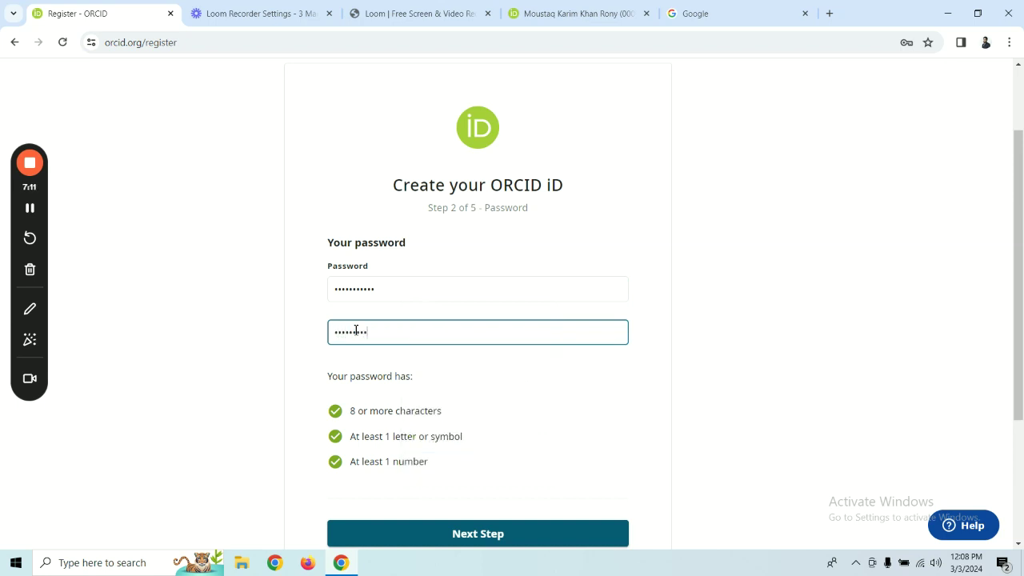
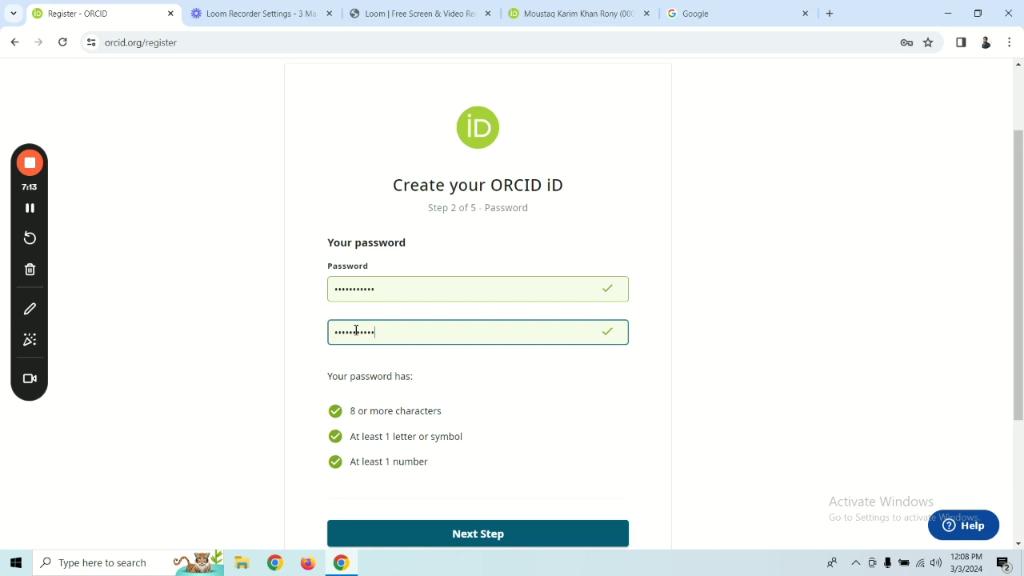
scroll(419, 423, down, 1)
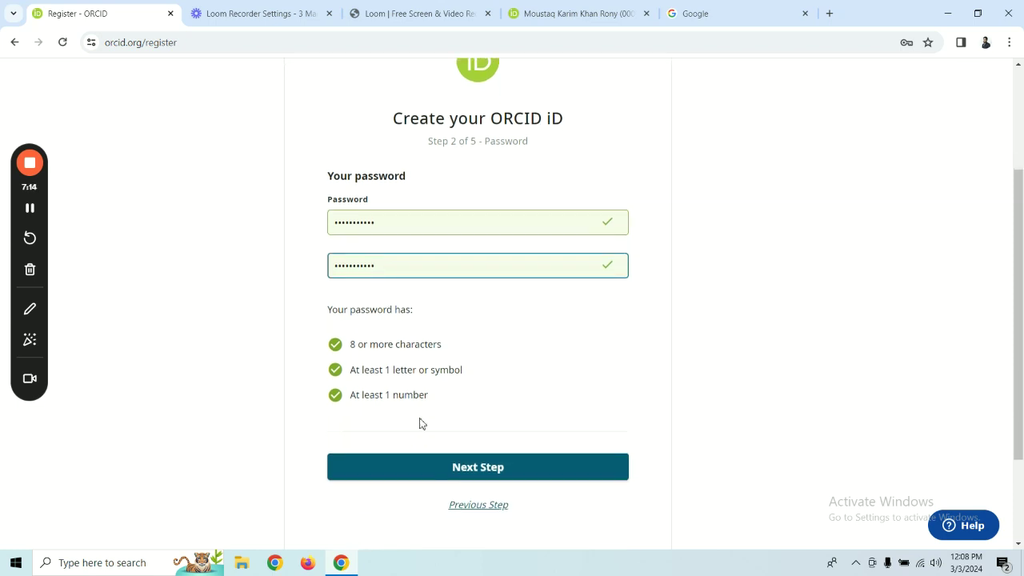
click(466, 475)
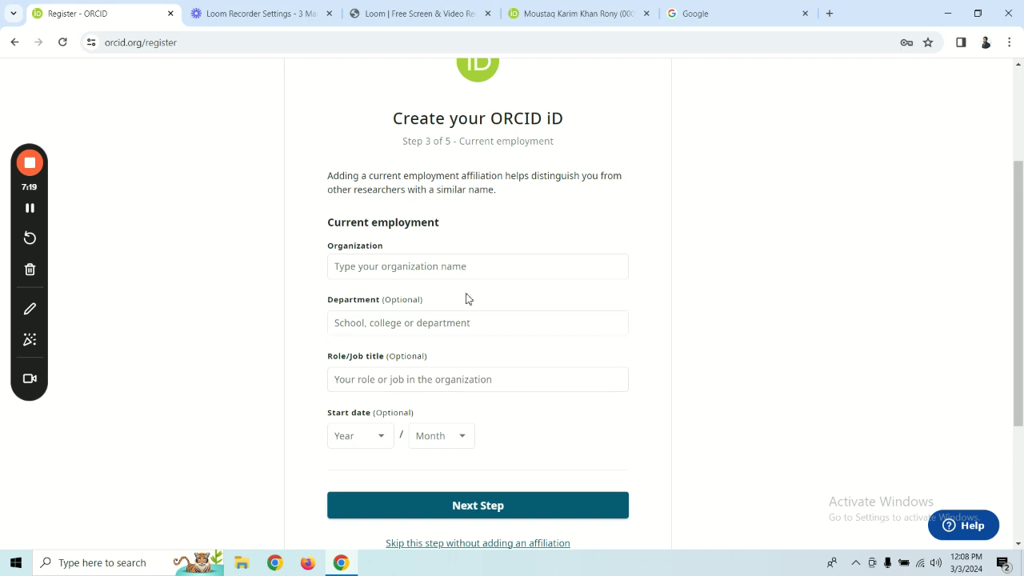
- Enter 'Action Research For Public Health Development in Bangladesh' as the employer organization
click(422, 269)
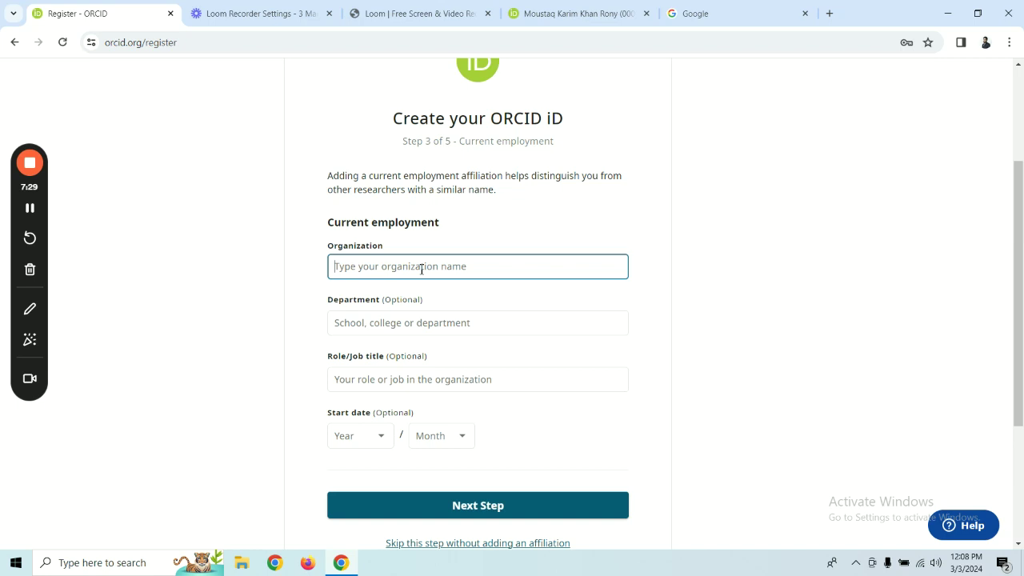
text(Re)
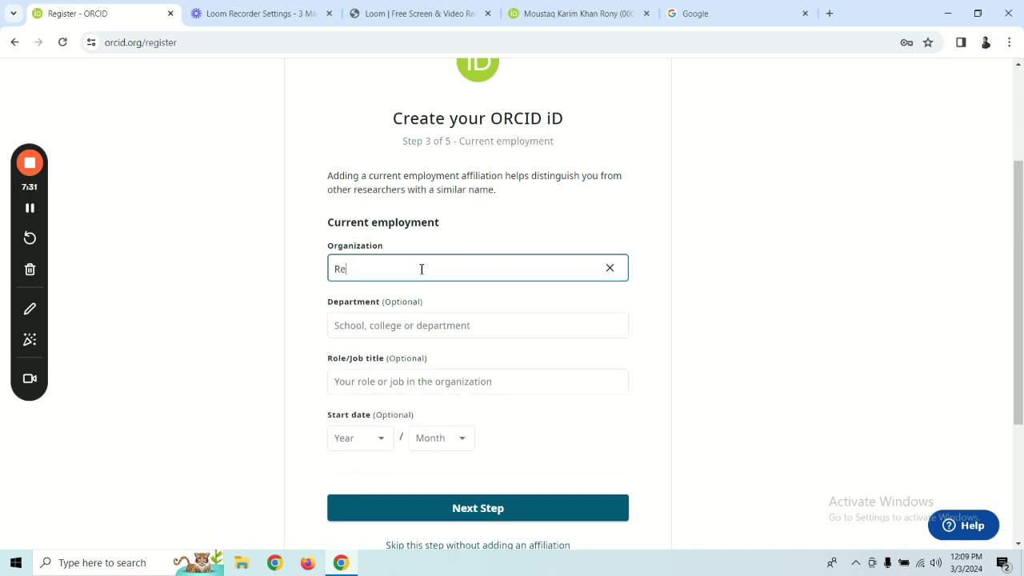
text(search)
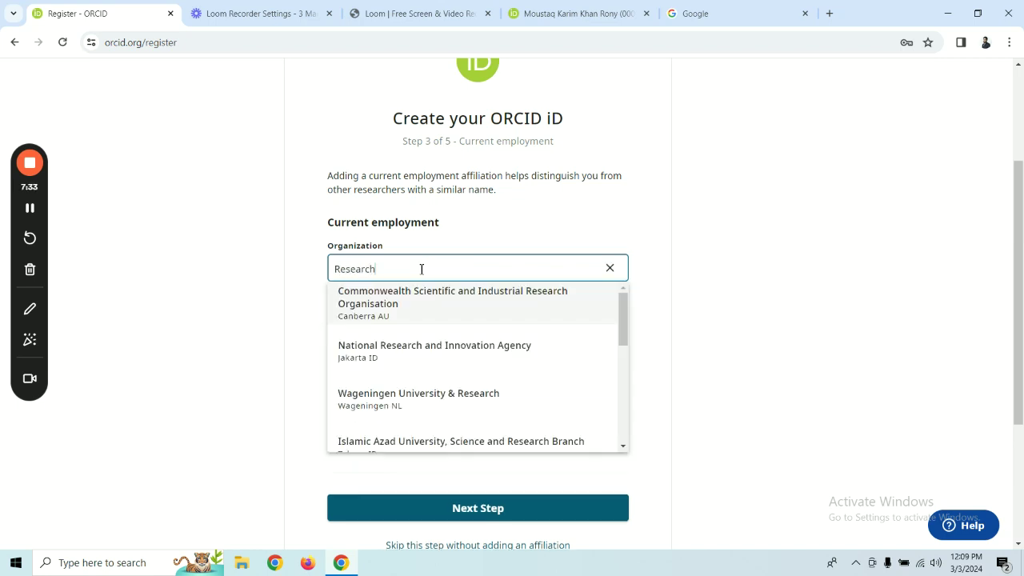
key(BackSpace)
key(BackSpace)
key(BackSpace)
key(BackSpace)
key(BackSpace)
key(BackSpace)
key(BackSpace)
key(BackSpace)
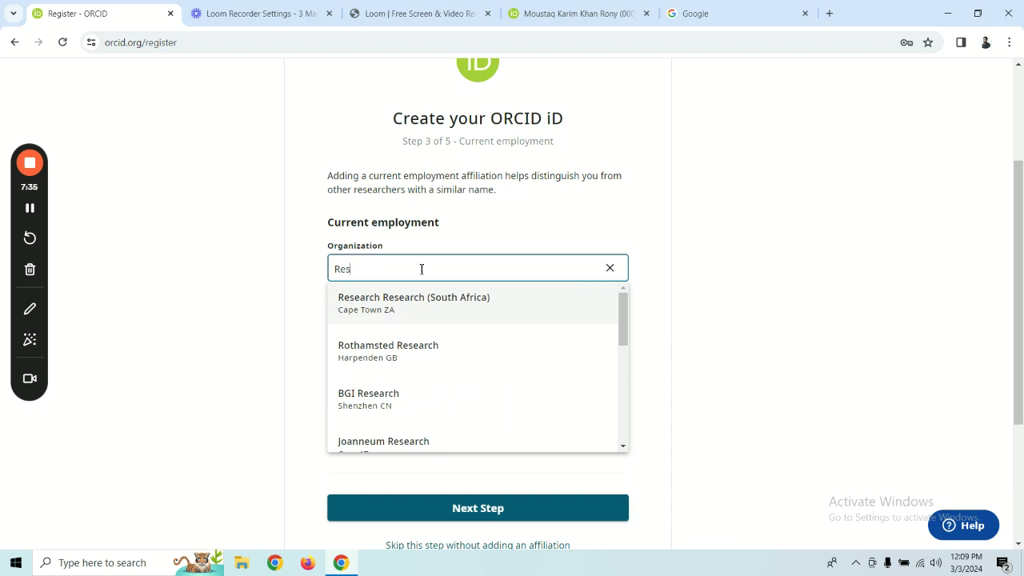
text(Ac)
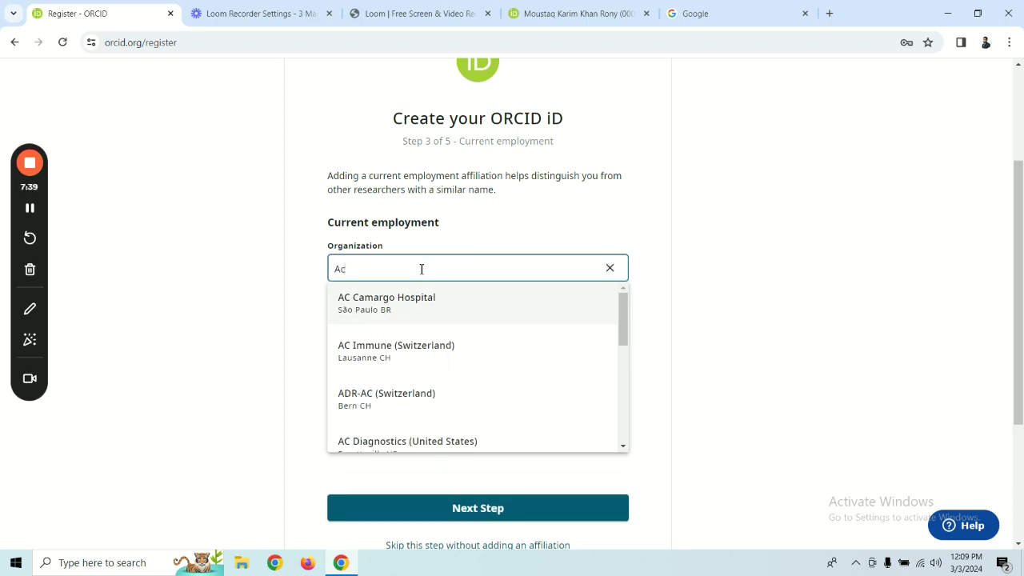
text(tion Resear)
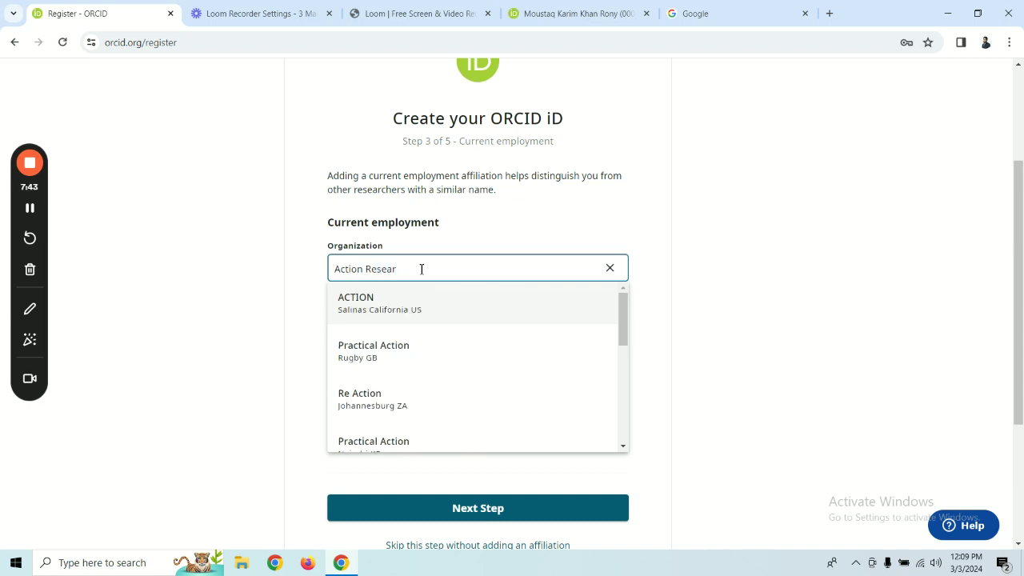
text(ch Fo)
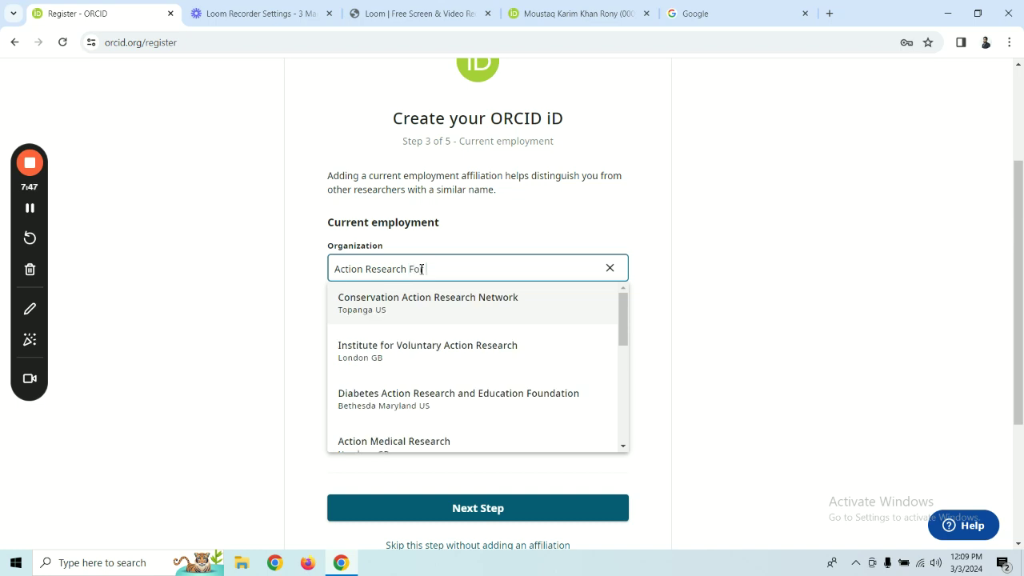
text(r Public )
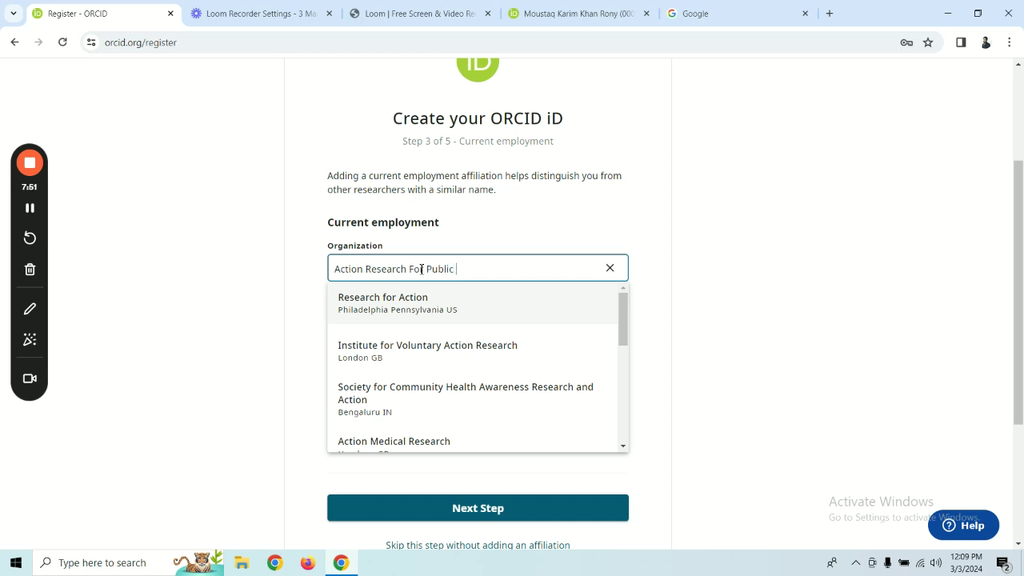
text(Health Development in Bang)
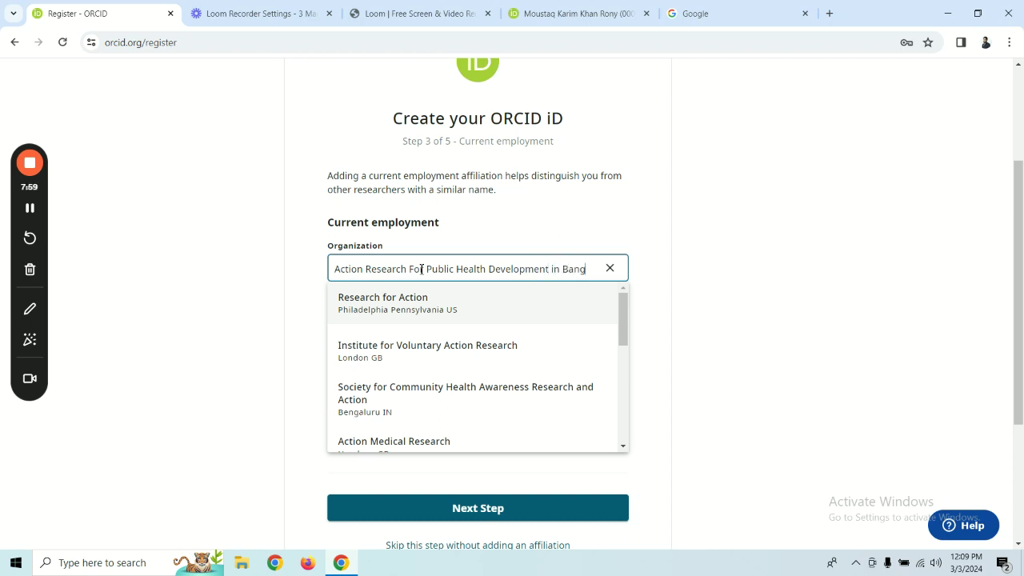
text(ladesh)
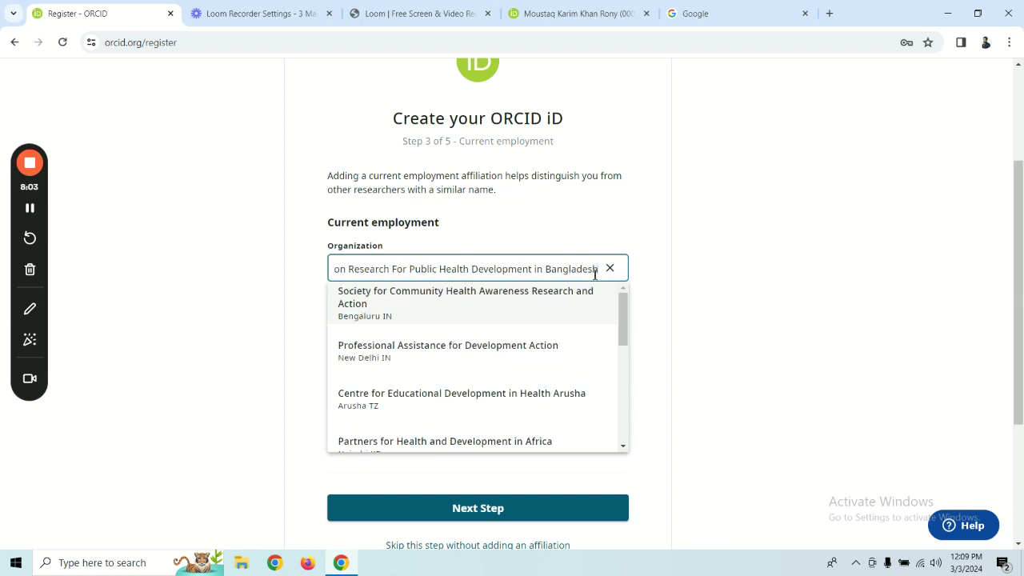
drag(570, 269, 201, 267)
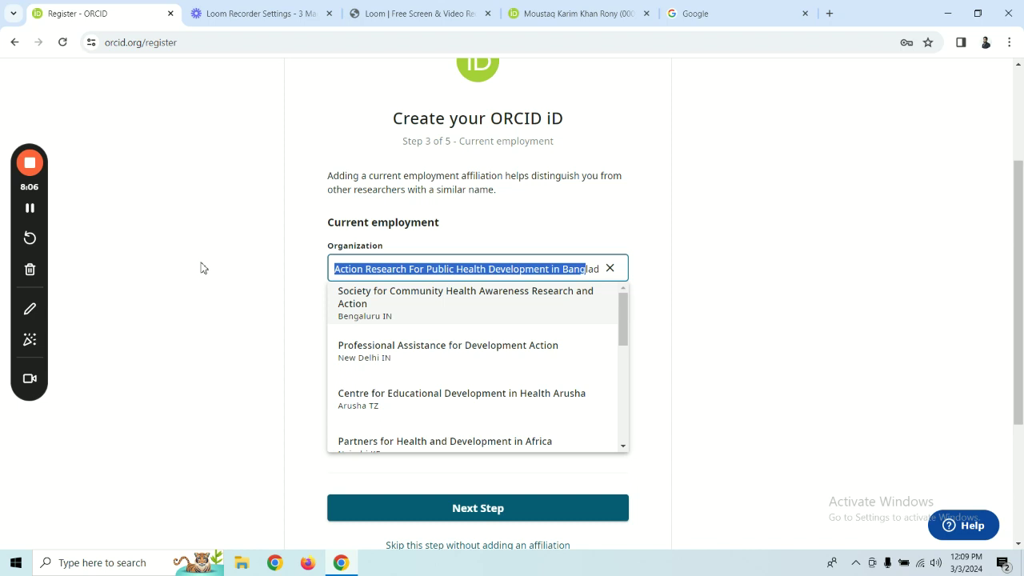
click(290, 297)
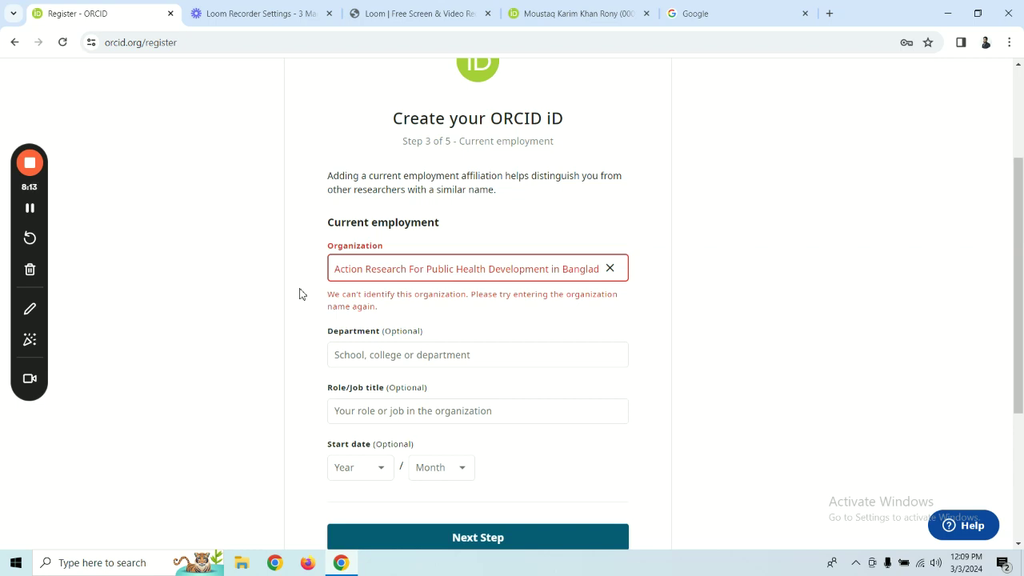
- Clear the organization entry and skip the employment step without adding an affiliation
click(405, 358)
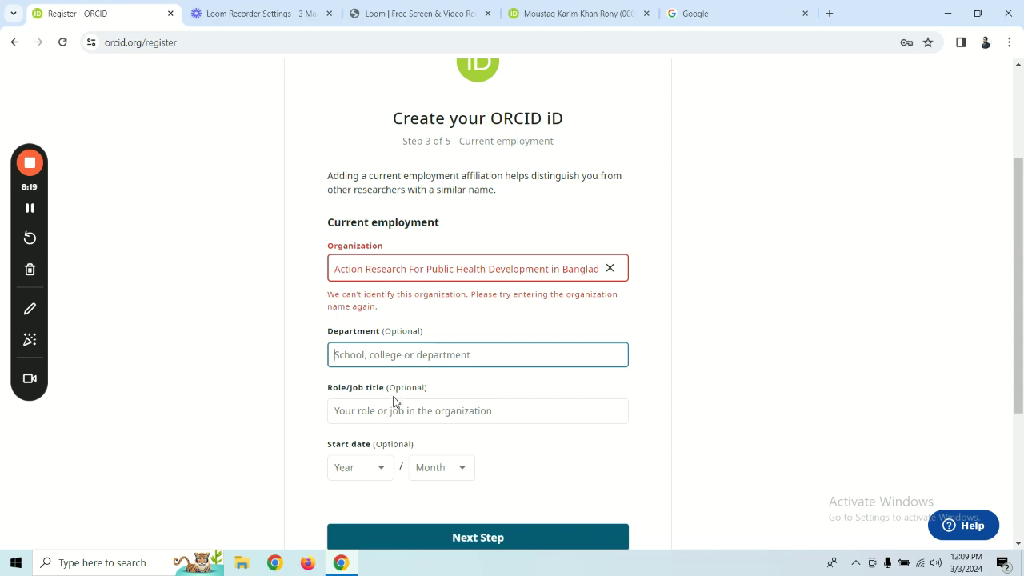
scroll(372, 470, down, 1)
scroll(371, 470, down, 3)
click(480, 405)
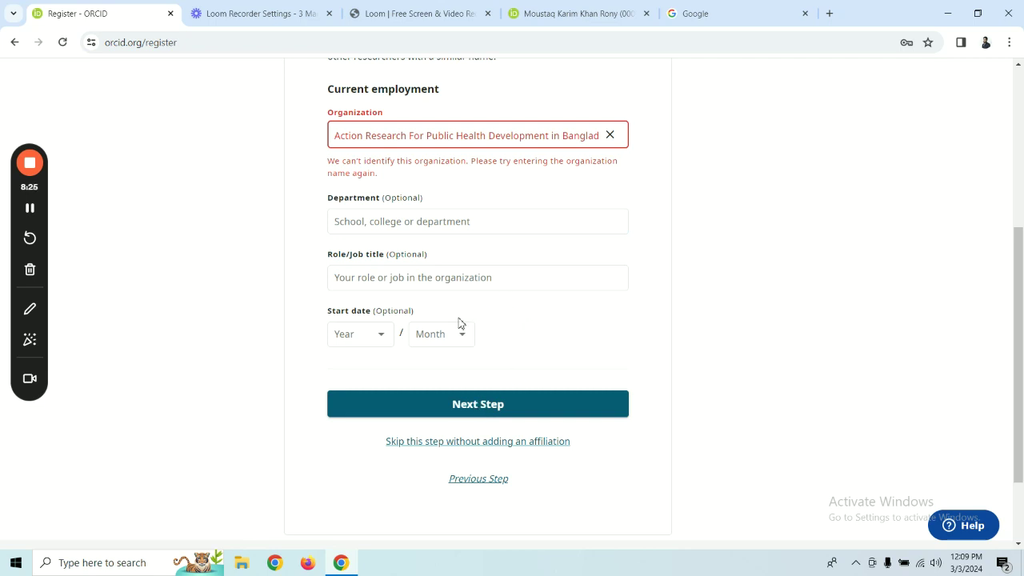
scroll(460, 322, up, 3)
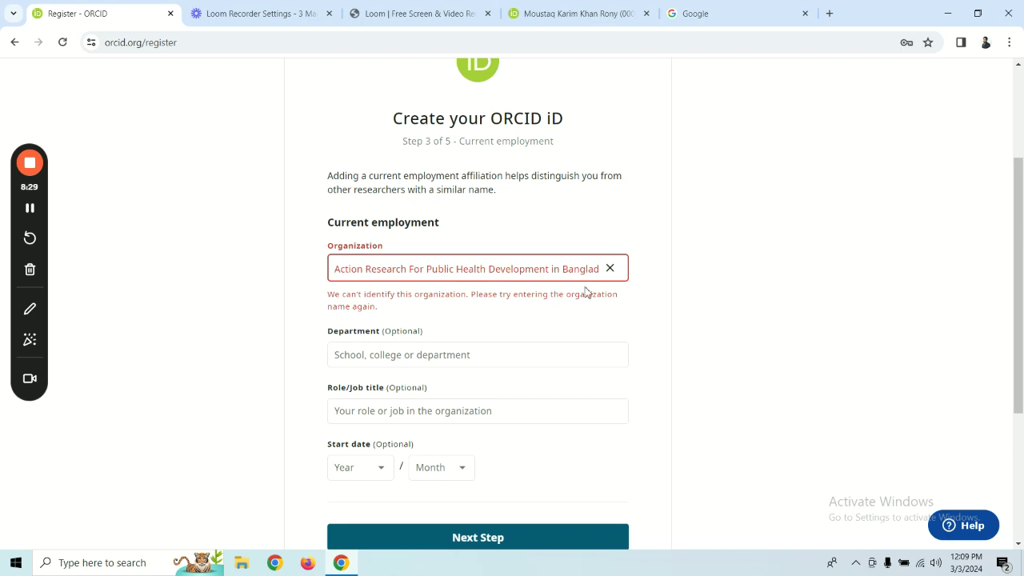
click(610, 268)
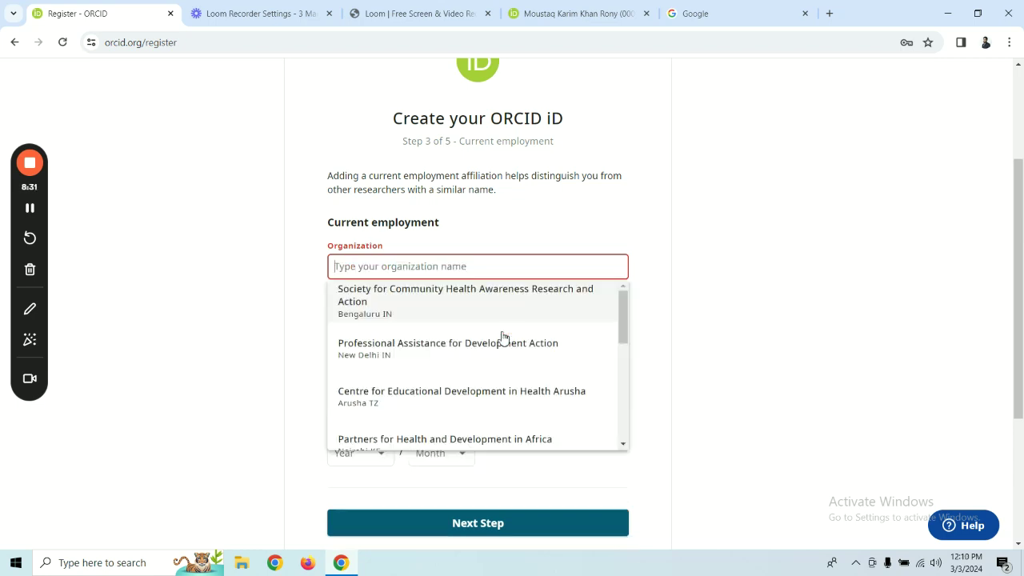
scroll(482, 366, down, 2)
scroll(222, 366, down, 1)
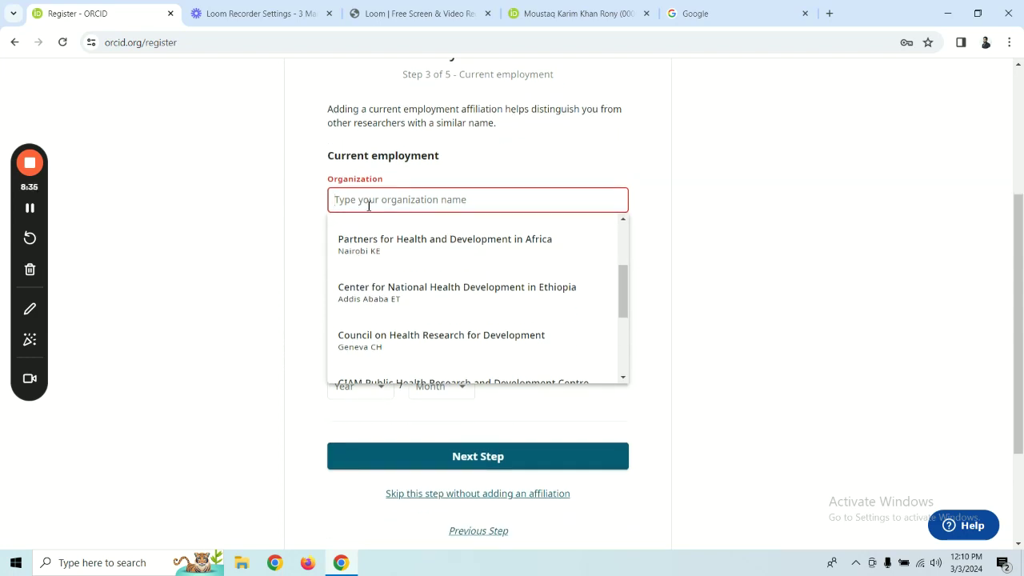
text(uni)
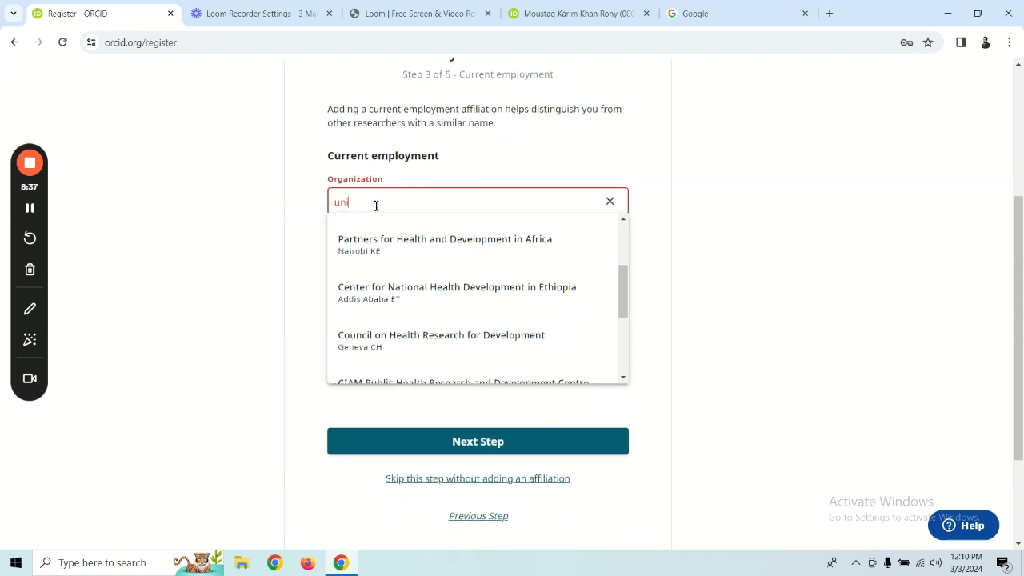
click(661, 194)
scroll(516, 409, down, 2)
click(517, 379)
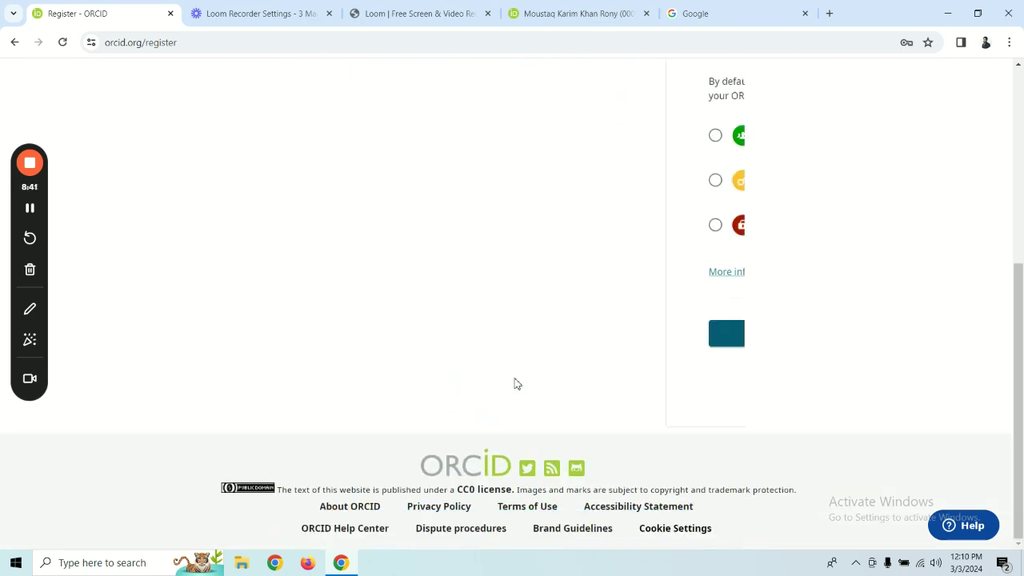
- Set default visibility to 'Only me' and proceed to Step 5, Terms and conditions
scroll(486, 217, up, 2)
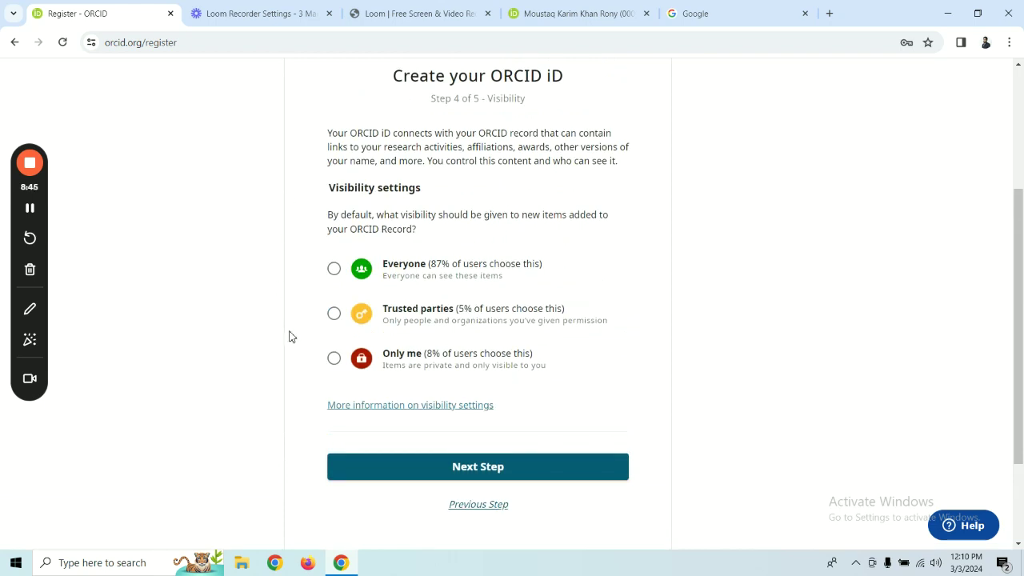
click(333, 359)
click(503, 475)
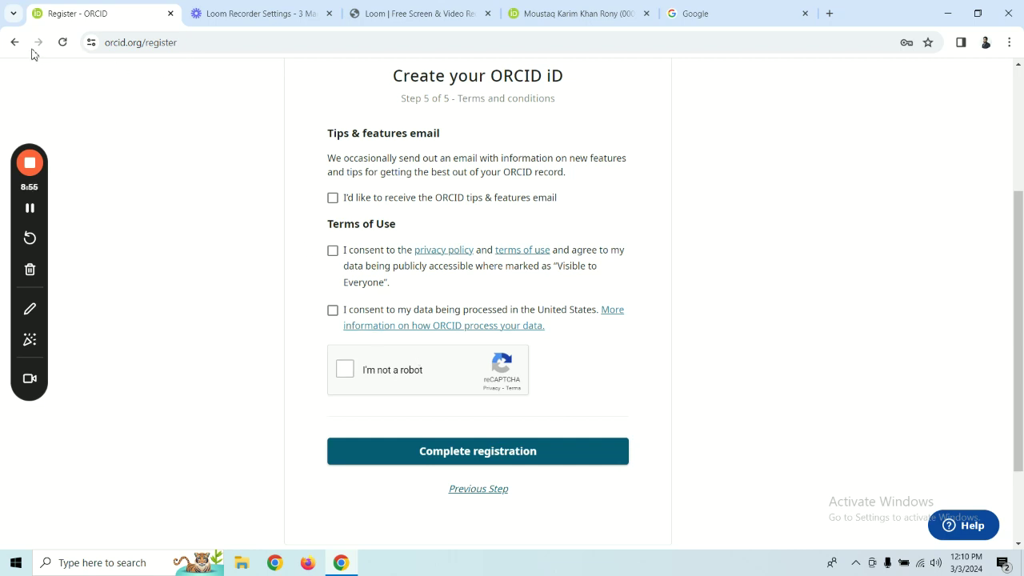
click(478, 489)
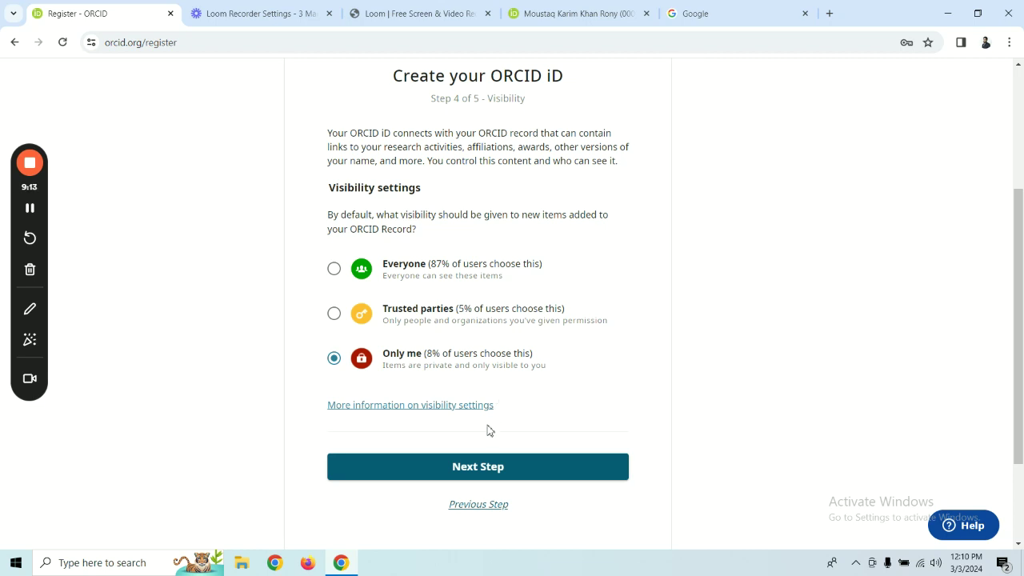
click(476, 466)
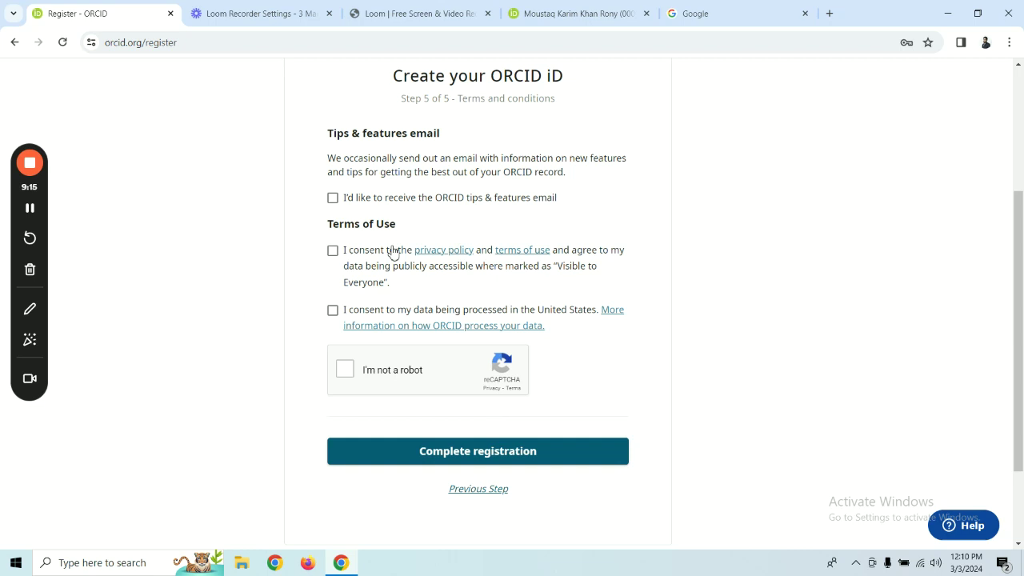
- Opt into tips emails, accept both consents, pass the robot check and finish registration
click(333, 198)
click(333, 251)
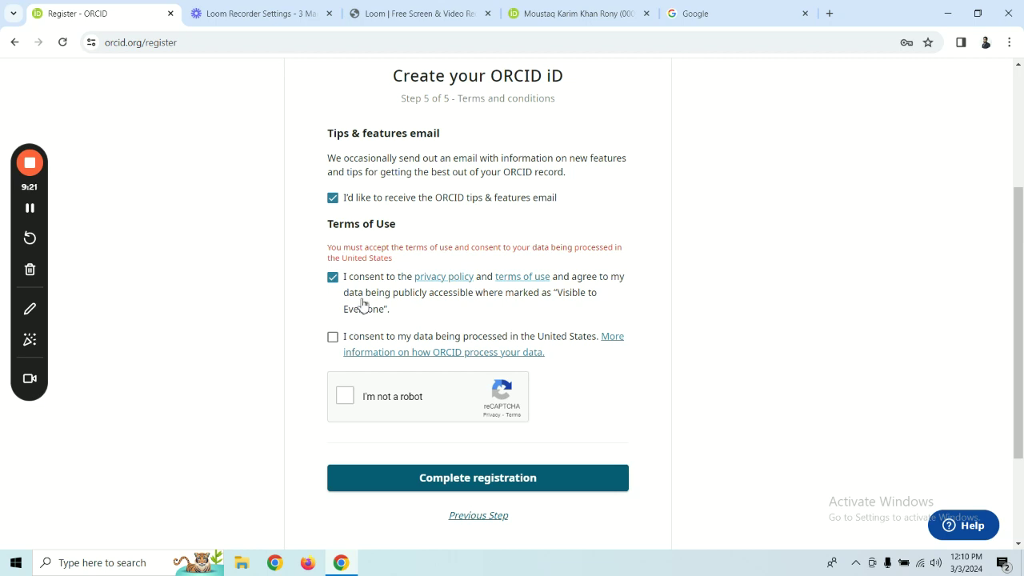
click(333, 337)
click(343, 365)
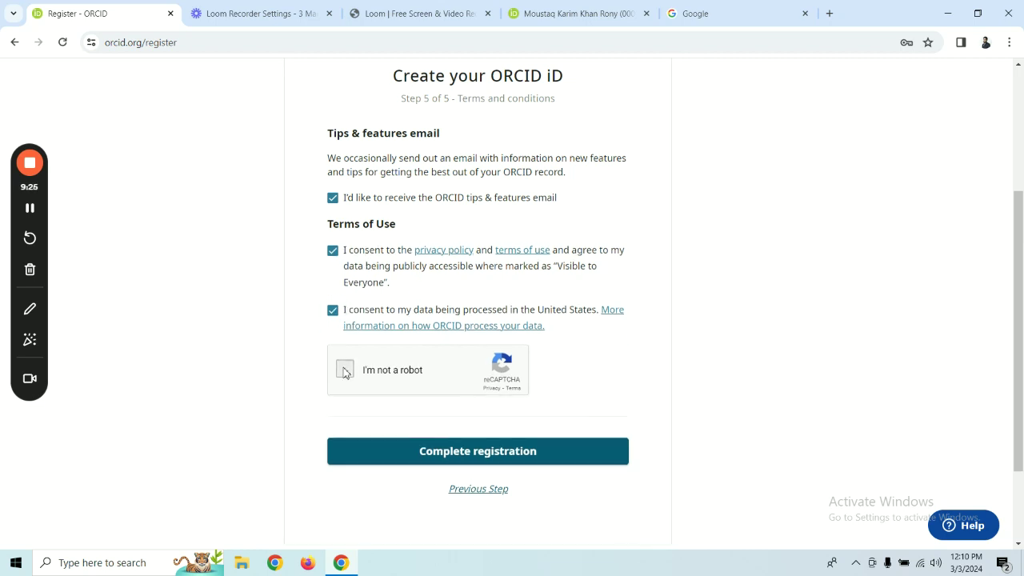
click(519, 452)
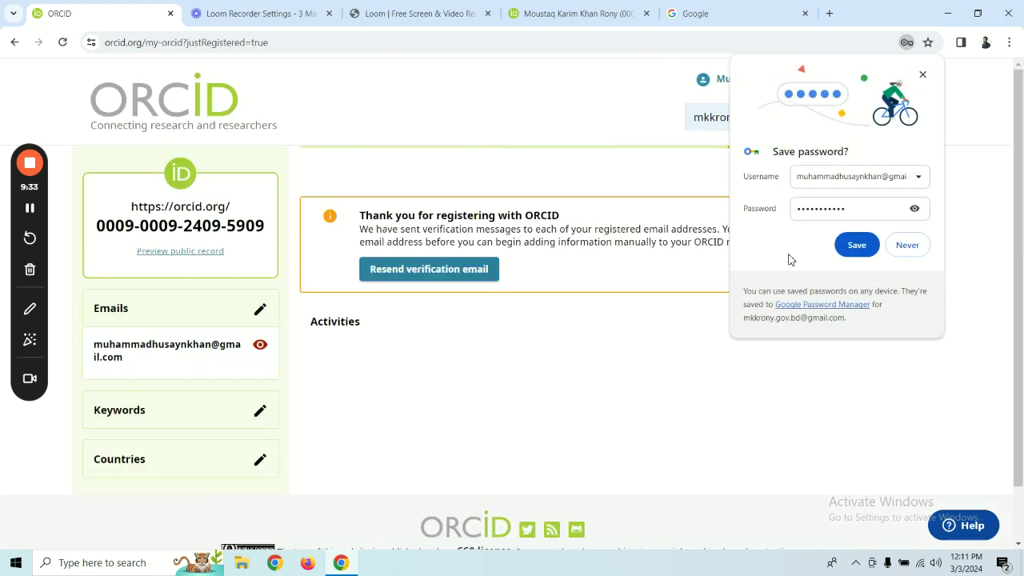
- Save the new ORCID password in Chrome, select the ORCID iD, and switch to Google
click(858, 247)
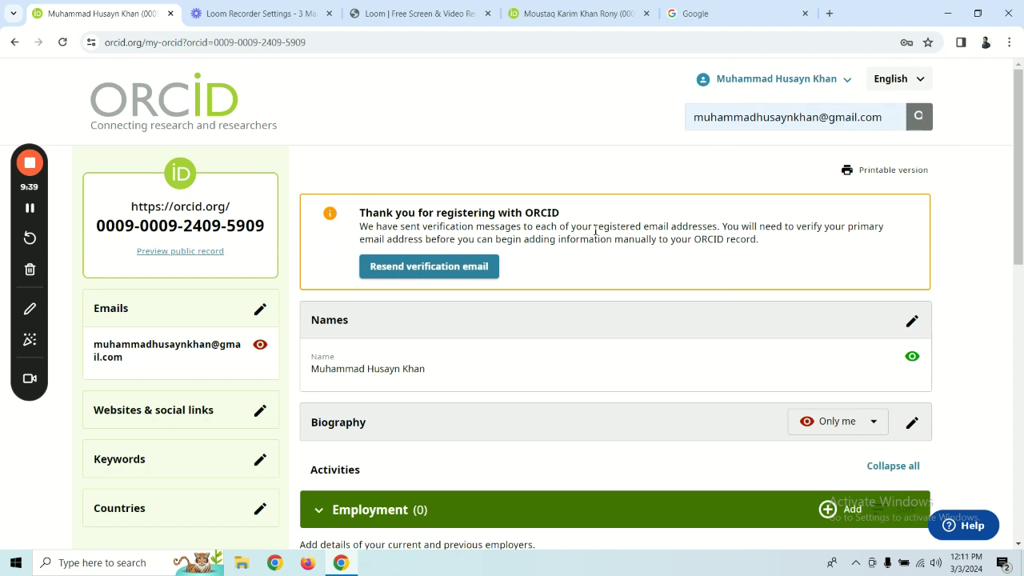
drag(131, 209, 264, 226)
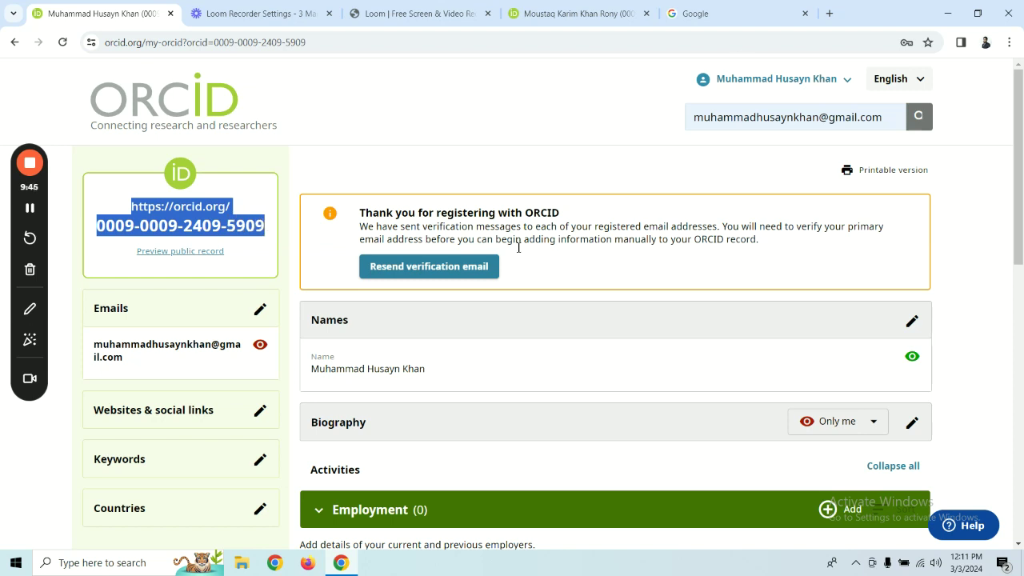
click(723, 12)
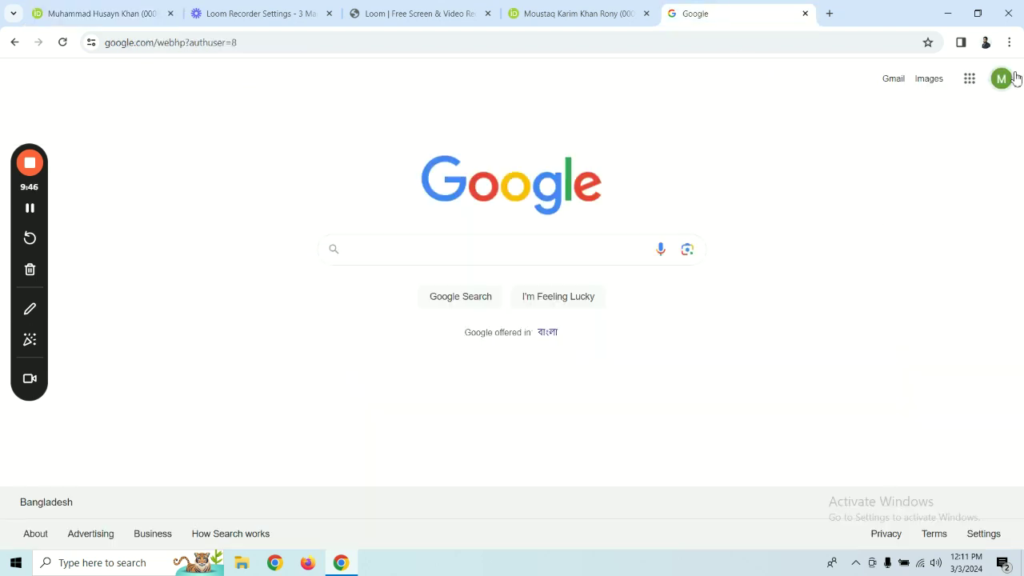
- In Gmail, open the '[ORCID] Welcome to ORCID' email and verify the email address
click(892, 81)
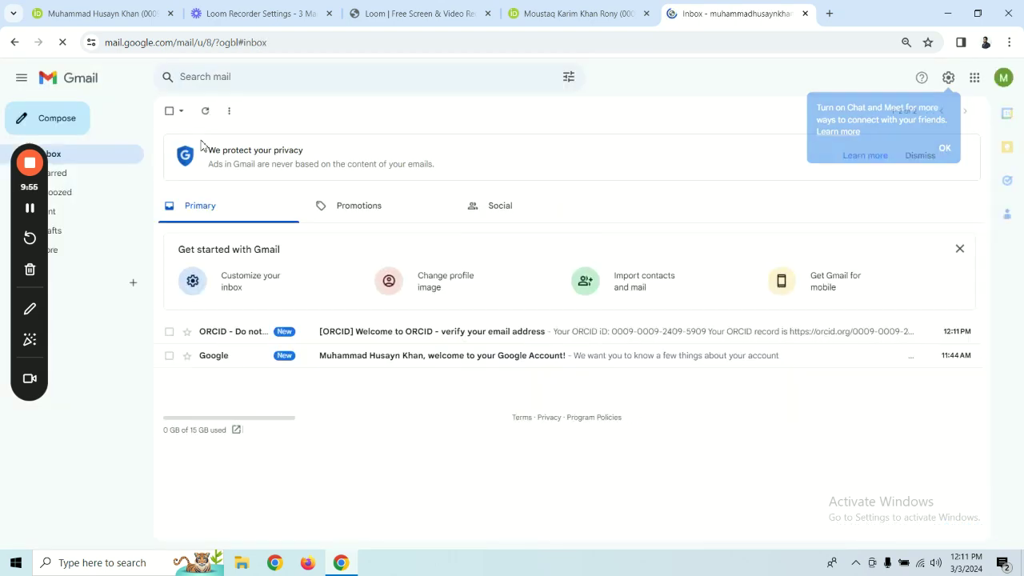
click(391, 337)
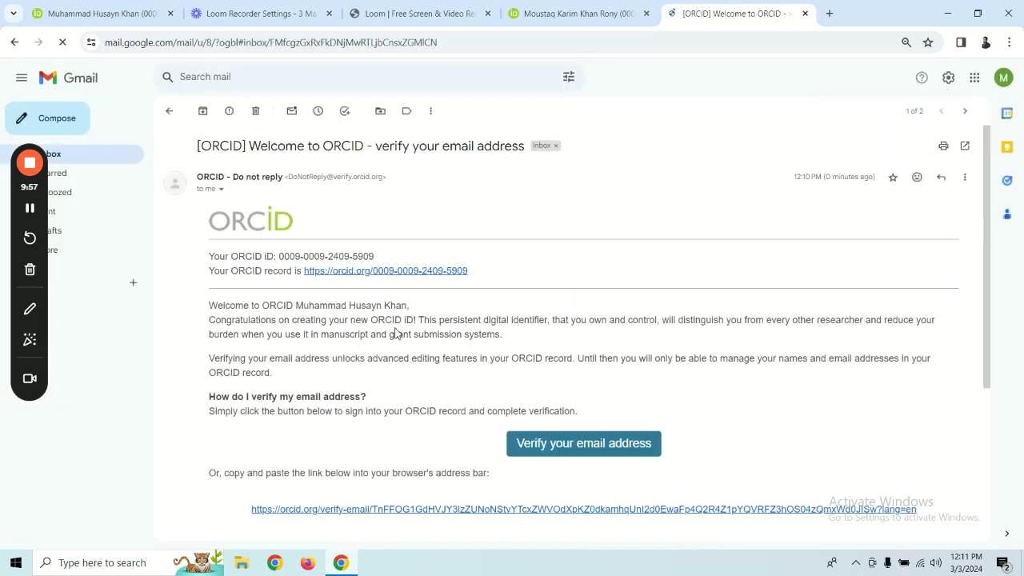
click(576, 444)
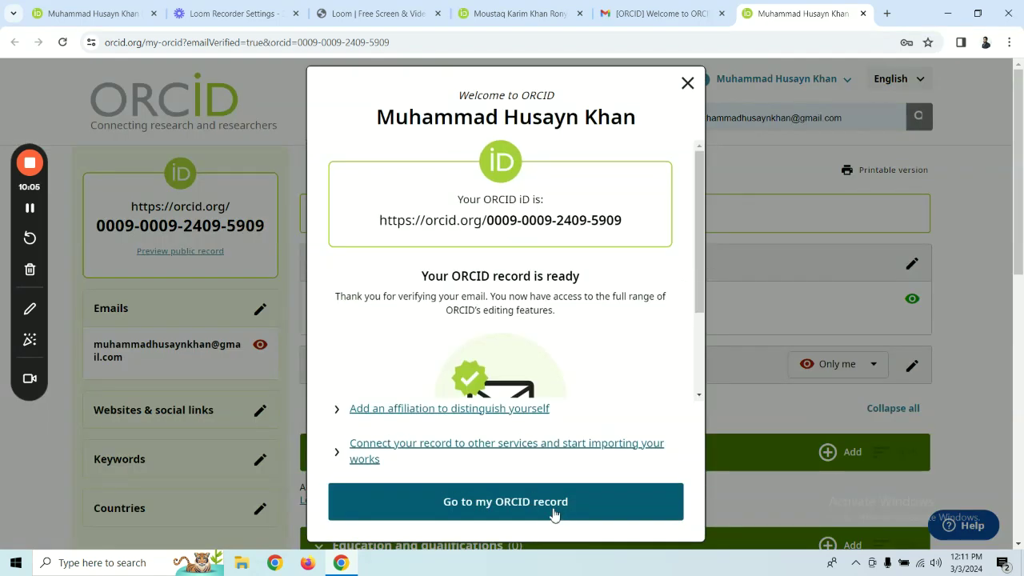
- Go to the verified ORCID record and scroll through its sections
click(556, 511)
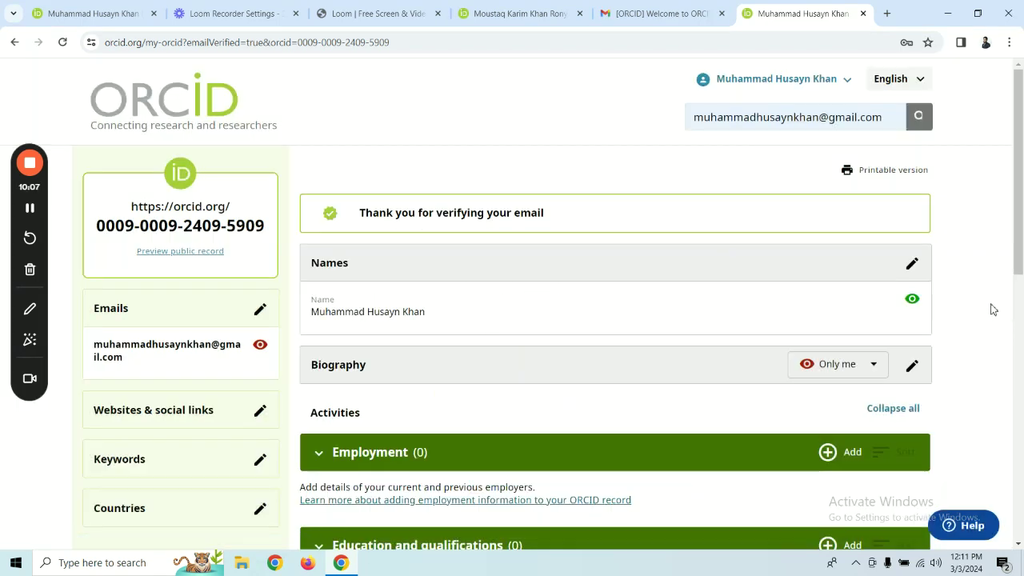
scroll(924, 290, down, 1)
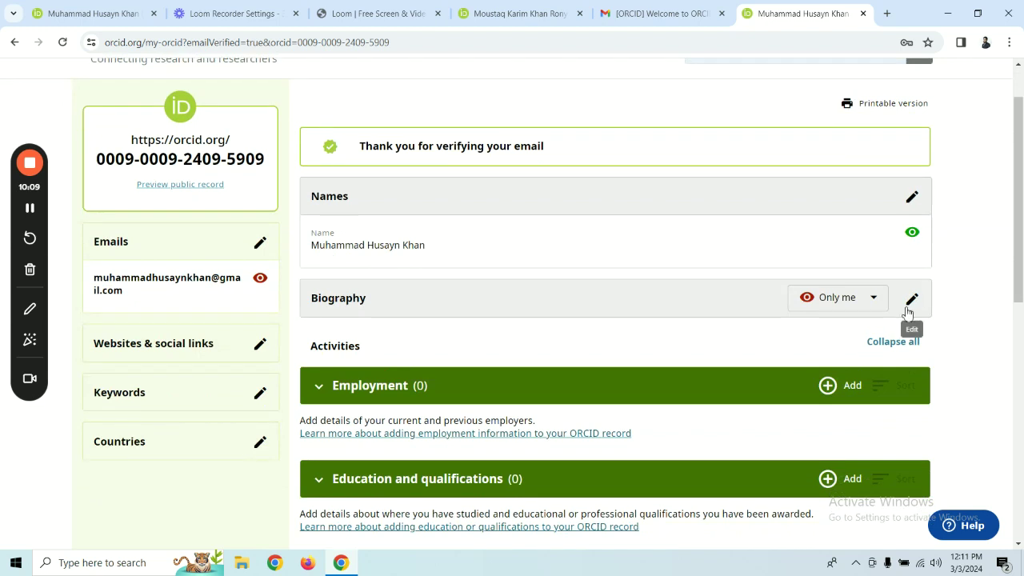
scroll(862, 302, down, 1)
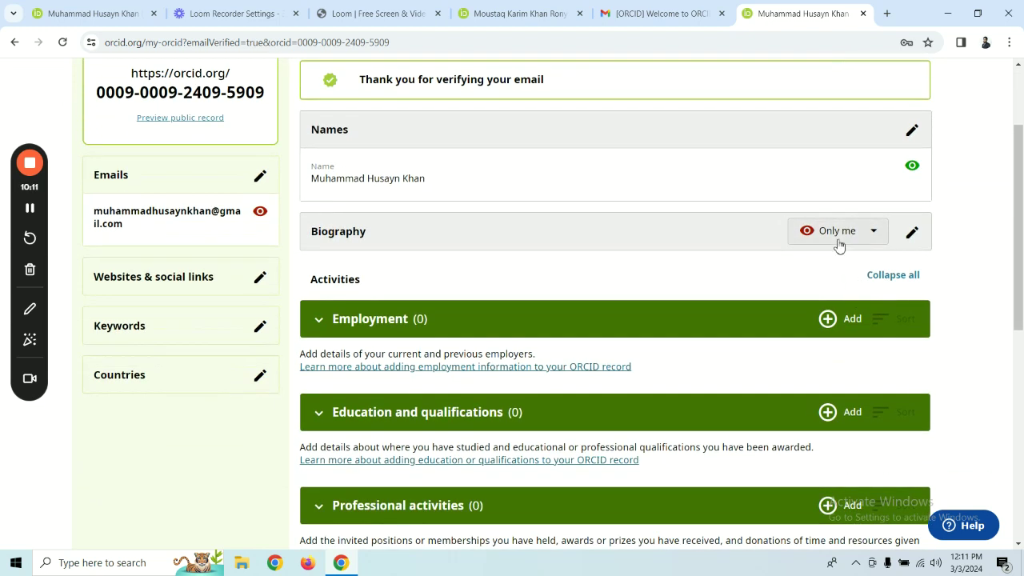
scroll(830, 239, down, 4)
scroll(830, 238, down, 2)
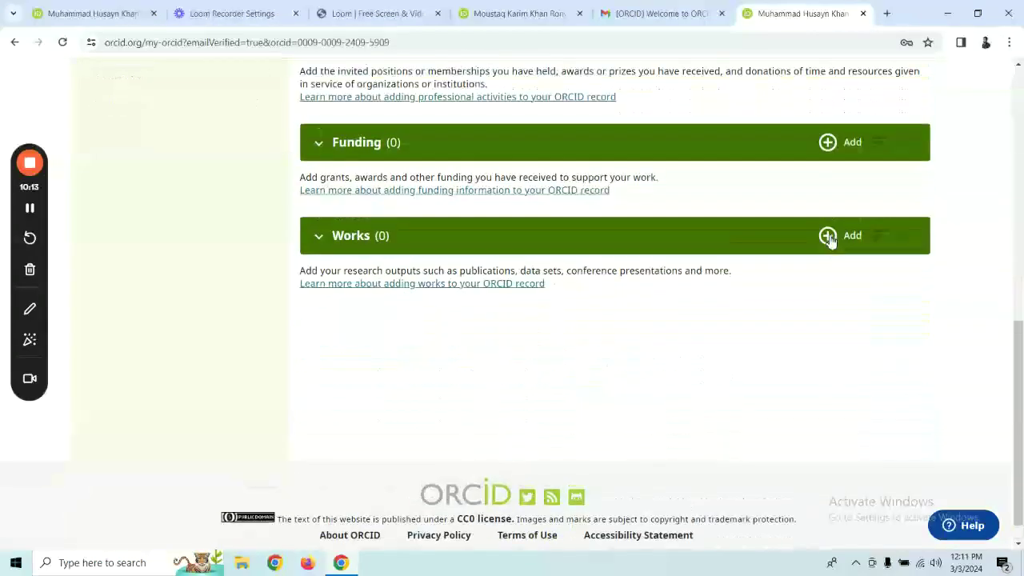
scroll(830, 240, up, 10)
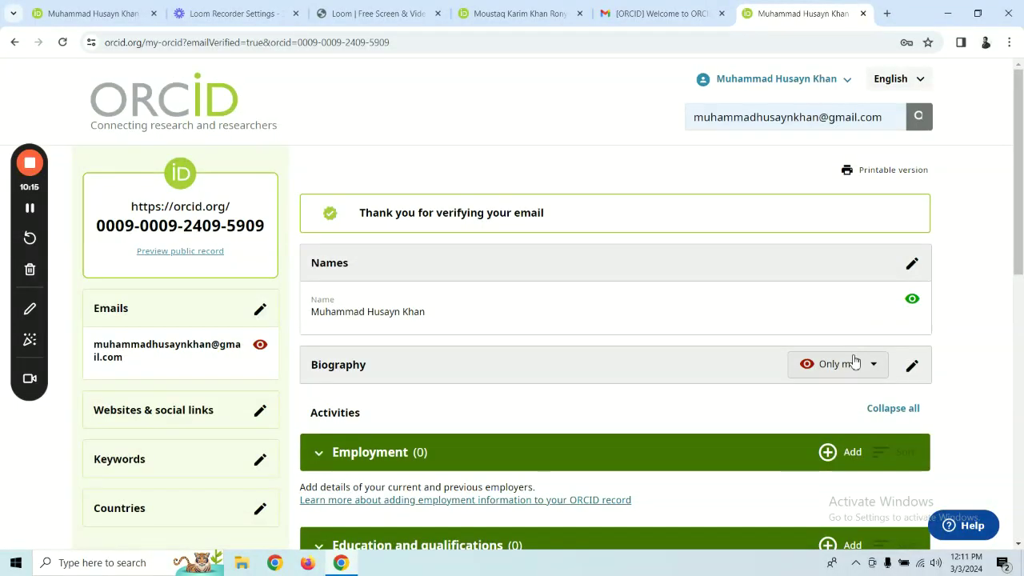
scroll(830, 356, down, 1)
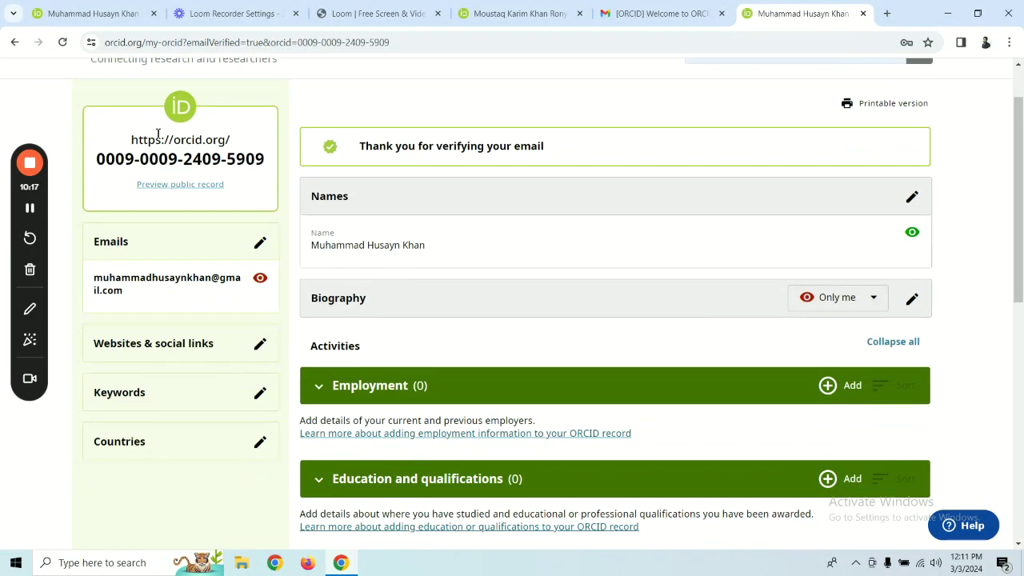
- Copy the full ORCID iD link and review the empty Employment, Education, Funding and Works sections
drag(133, 140, 270, 165)
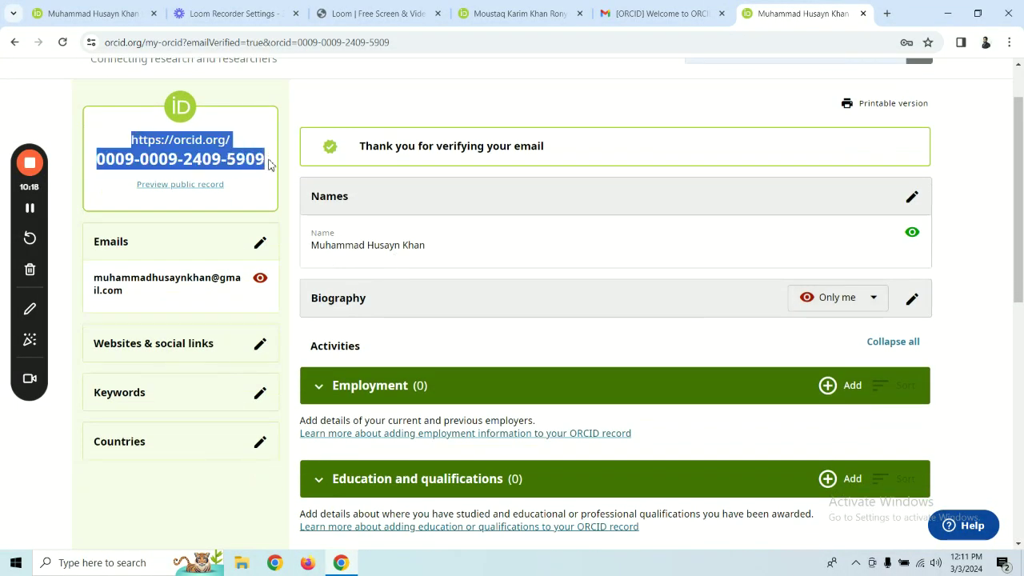
right_click(215, 149)
click(230, 163)
scroll(724, 317, down, 3)
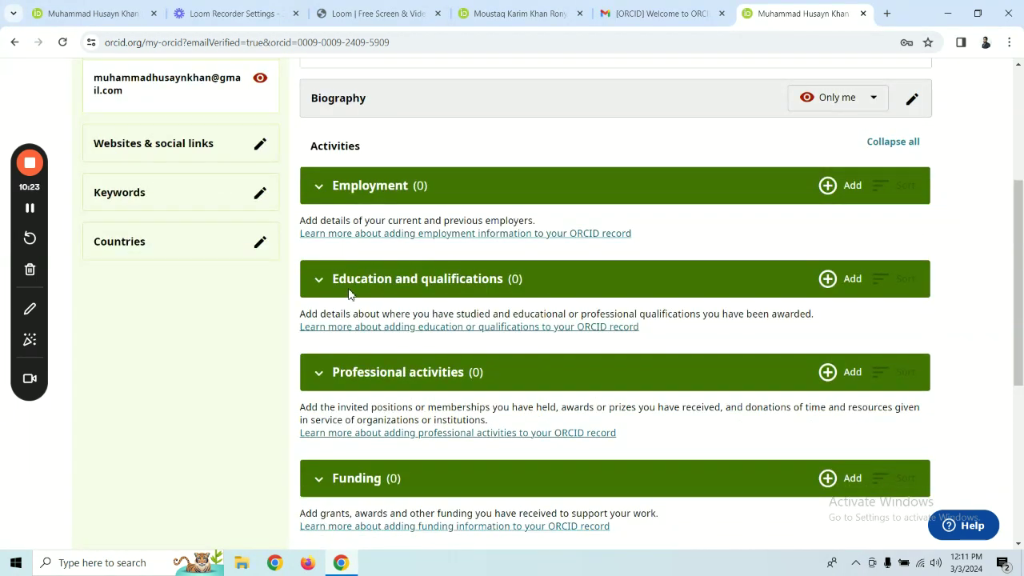
scroll(352, 295, down, 1)
scroll(352, 295, down, 1)
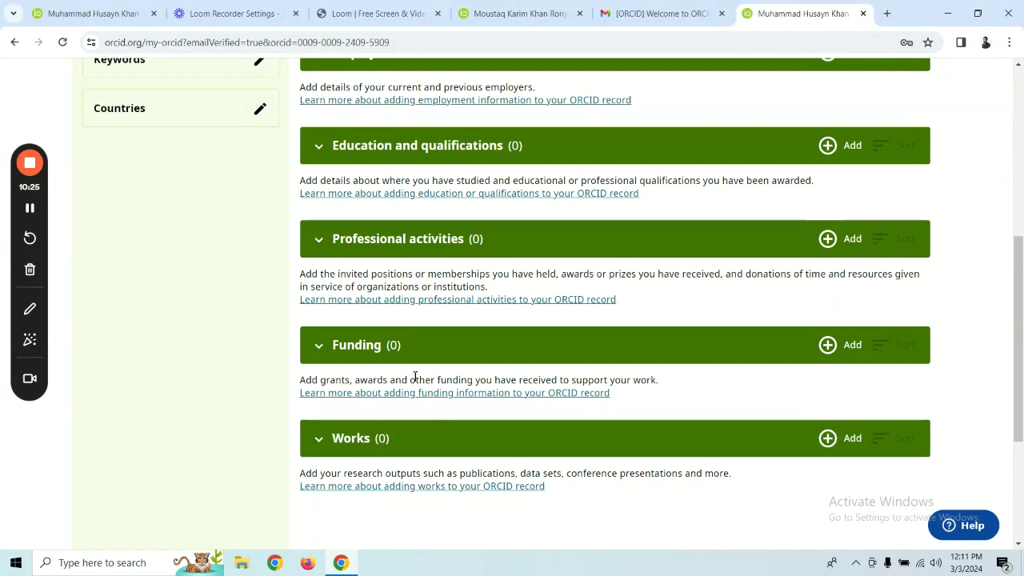
scroll(430, 407, down, 3)
scroll(472, 382, up, 2)
scroll(471, 381, up, 3)
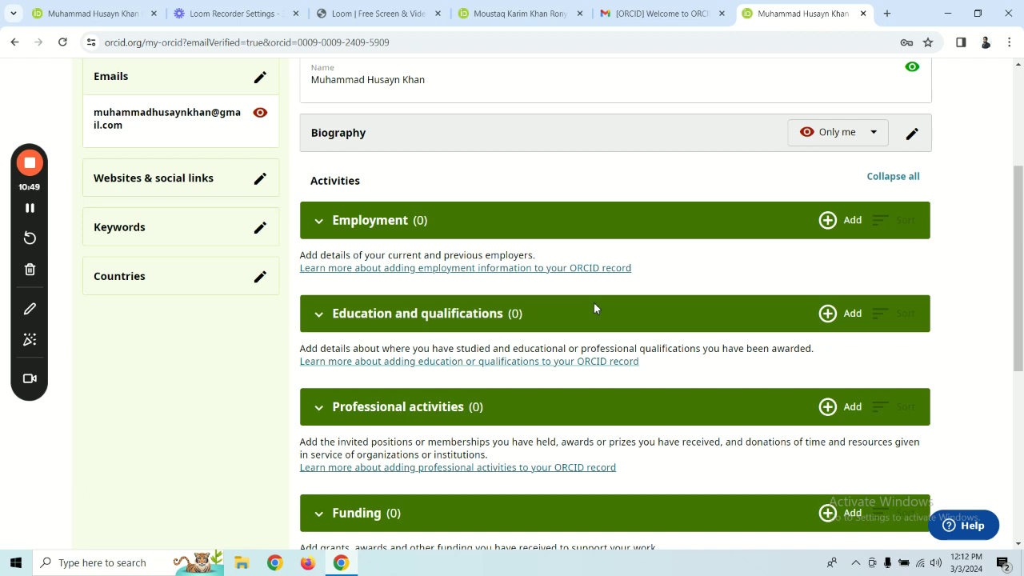
scroll(584, 321, down, 5)
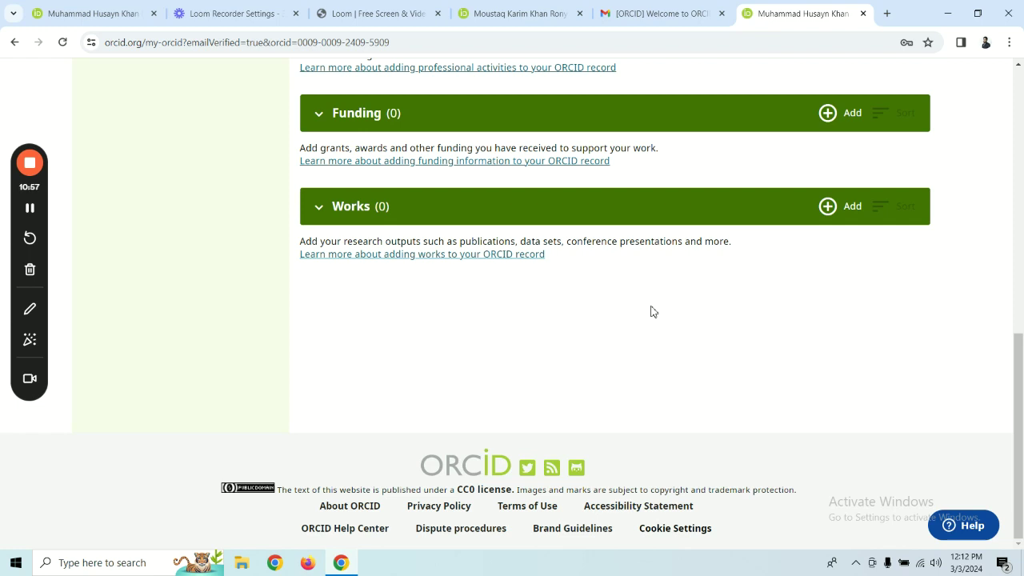
scroll(652, 312, up, 15)
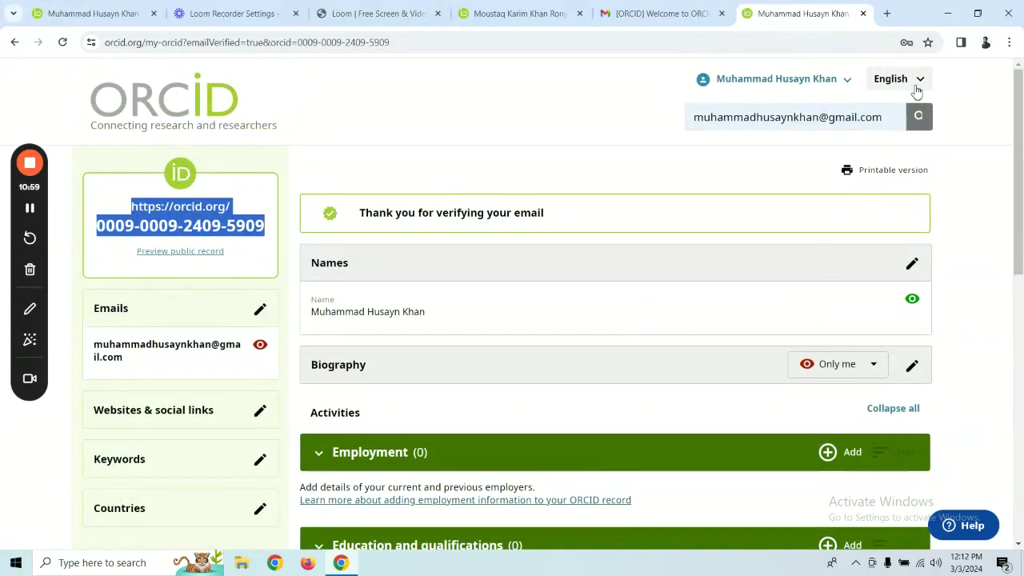
- Log out of the new ORCID account from the account menu
click(910, 84)
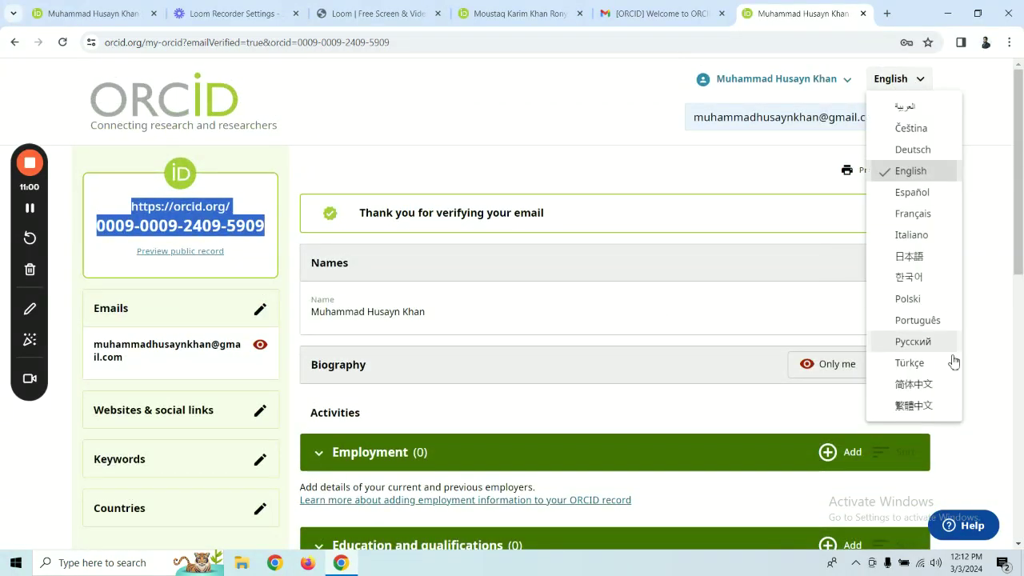
click(833, 88)
click(833, 88)
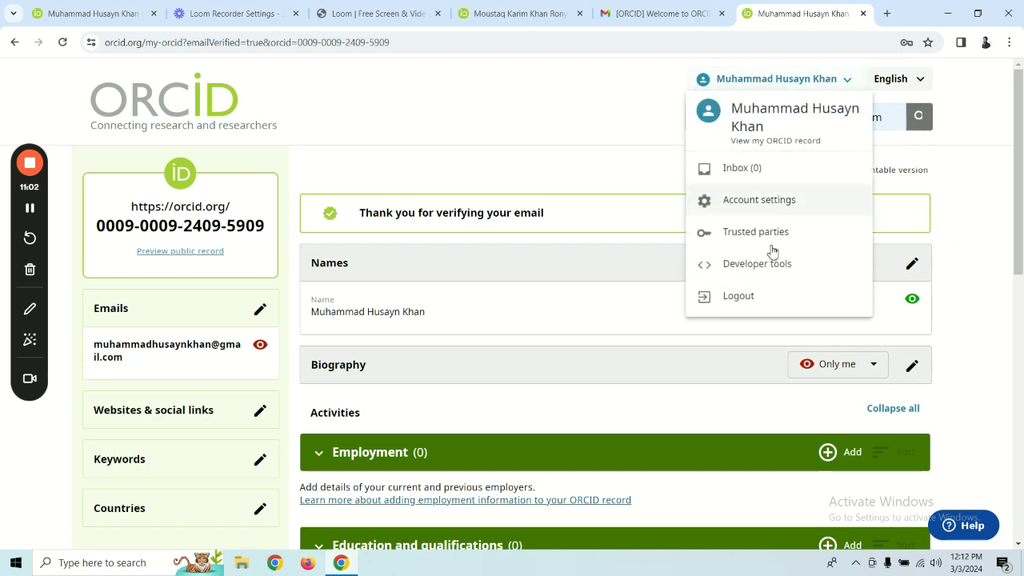
click(744, 303)
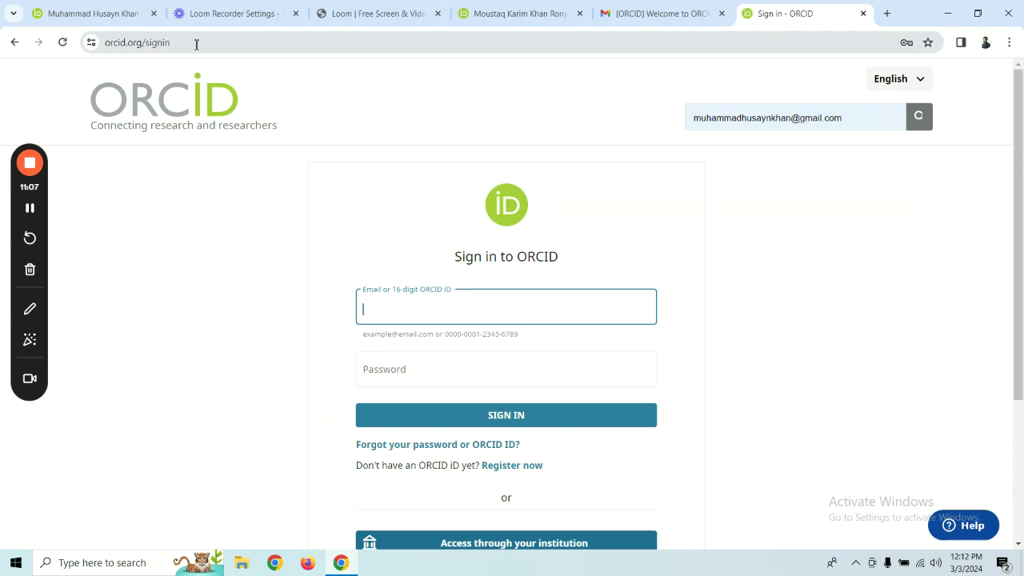
- Paste the copied ORCID iD URL into the address bar to load the public record
click(196, 42)
right_click(156, 47)
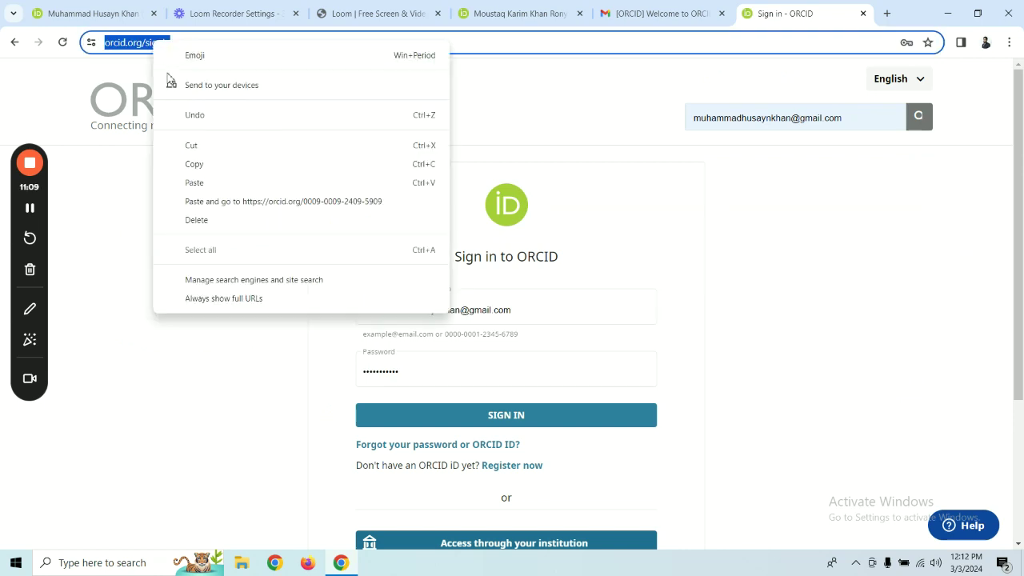
click(200, 184)
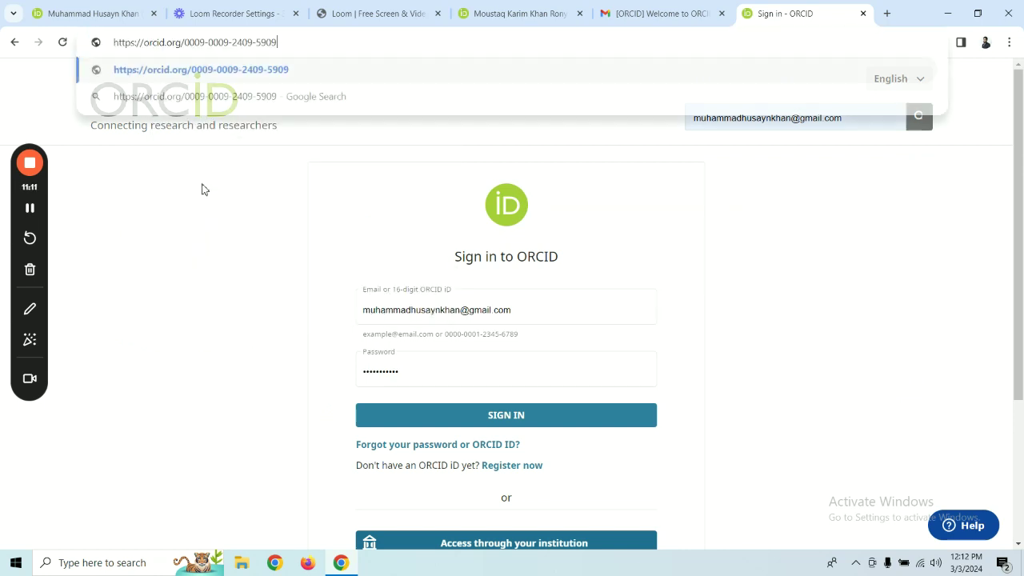
key(Return)
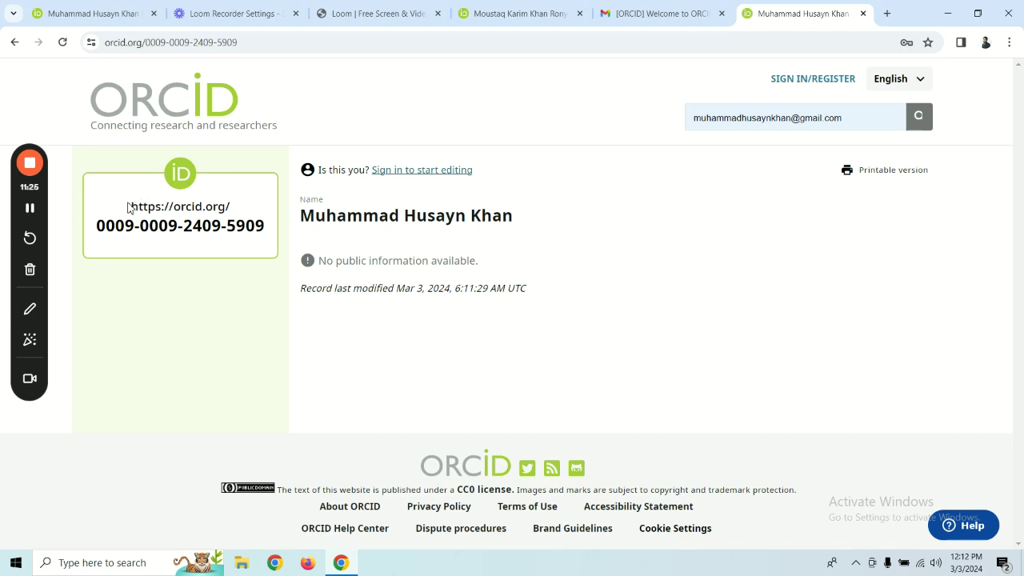
- Select the full iD URL on the public record page and copy it
drag(132, 208, 268, 224)
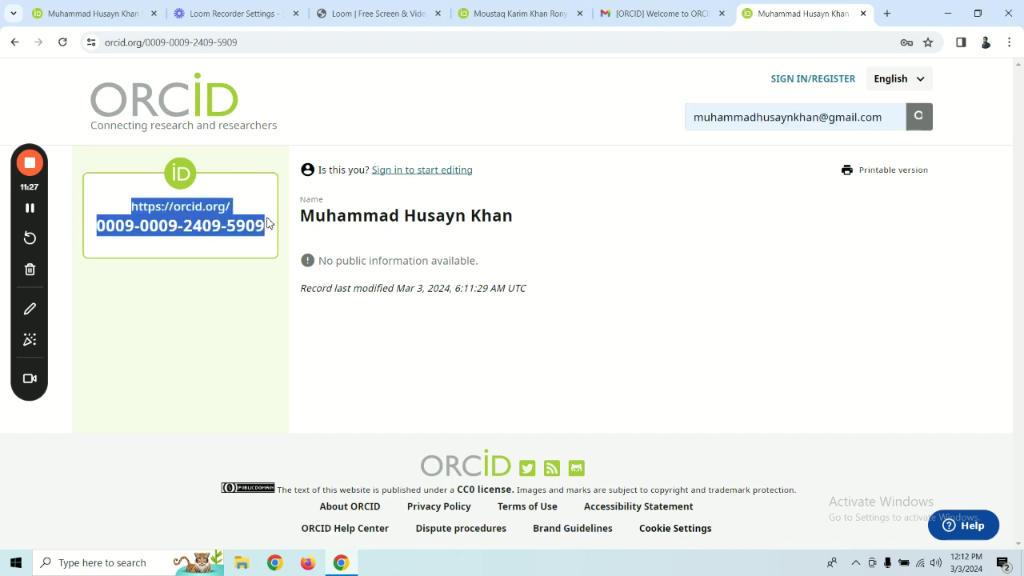
click(220, 224)
drag(149, 210, 267, 224)
right_click(209, 222)
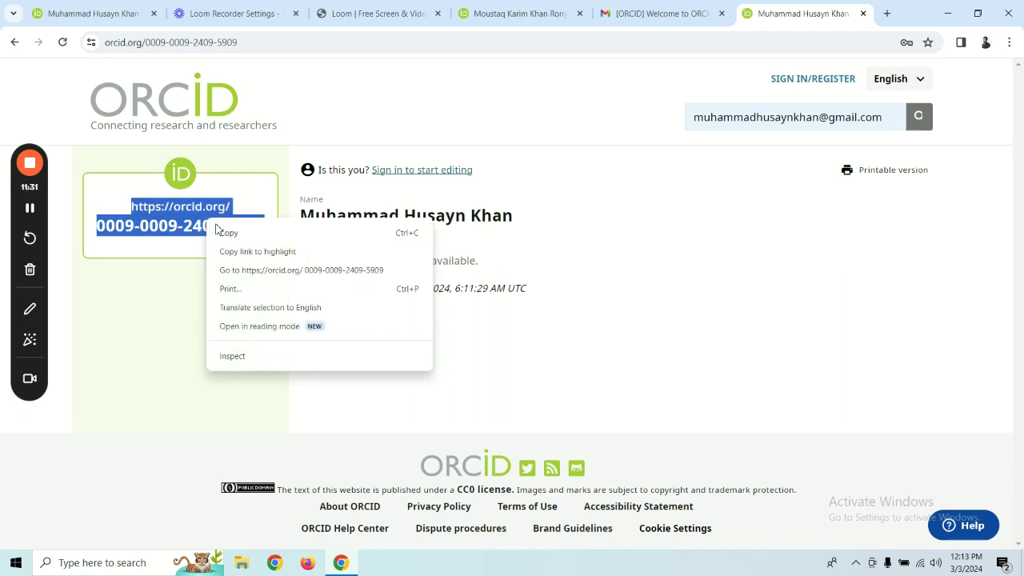
click(226, 231)
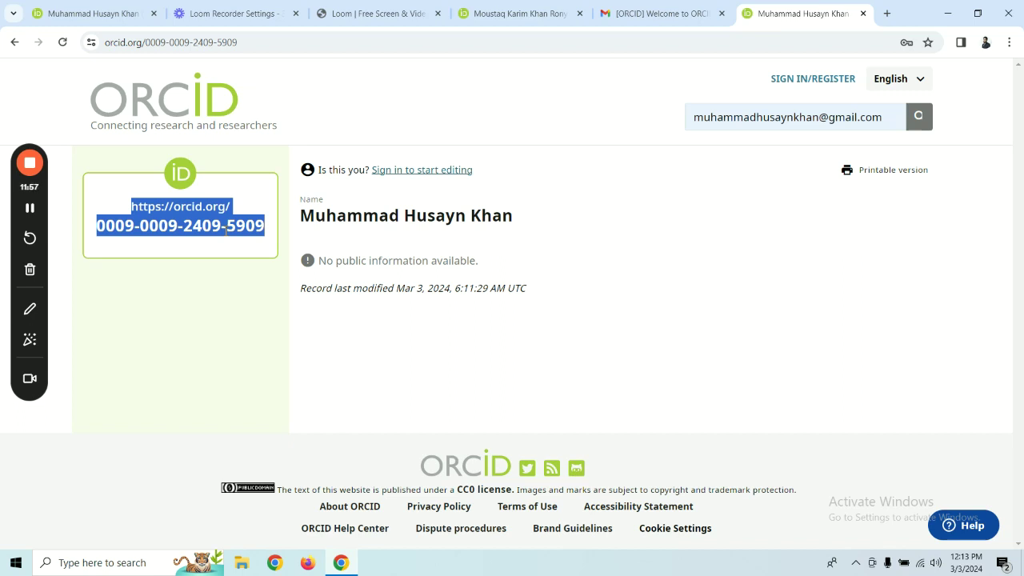
- Search Google for the example researcher, open the PubMed AI-in-nursing result, and follow its DOI to Wiley
click(277, 42)
text(mou)
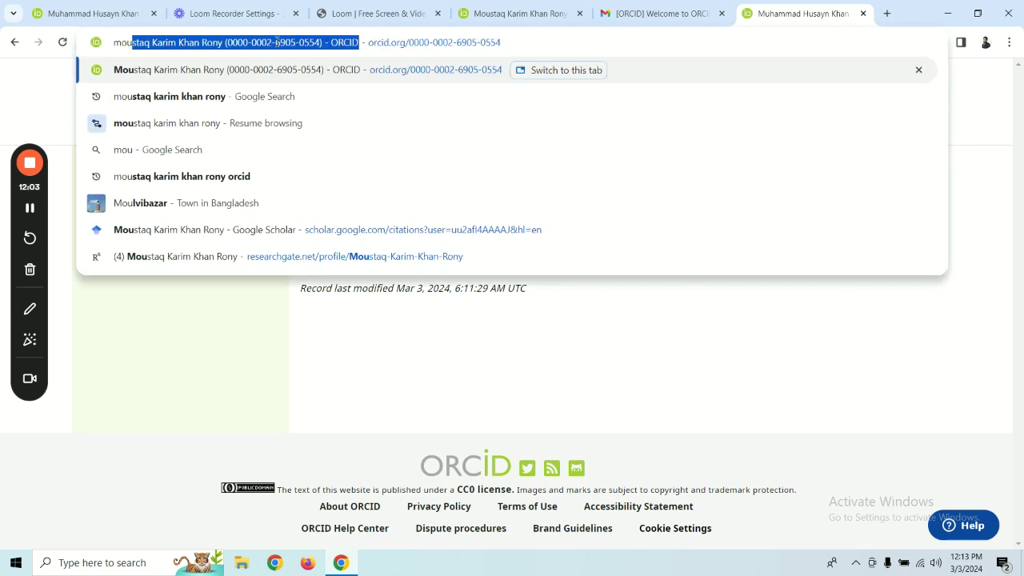
click(290, 97)
scroll(416, 284, down, 5)
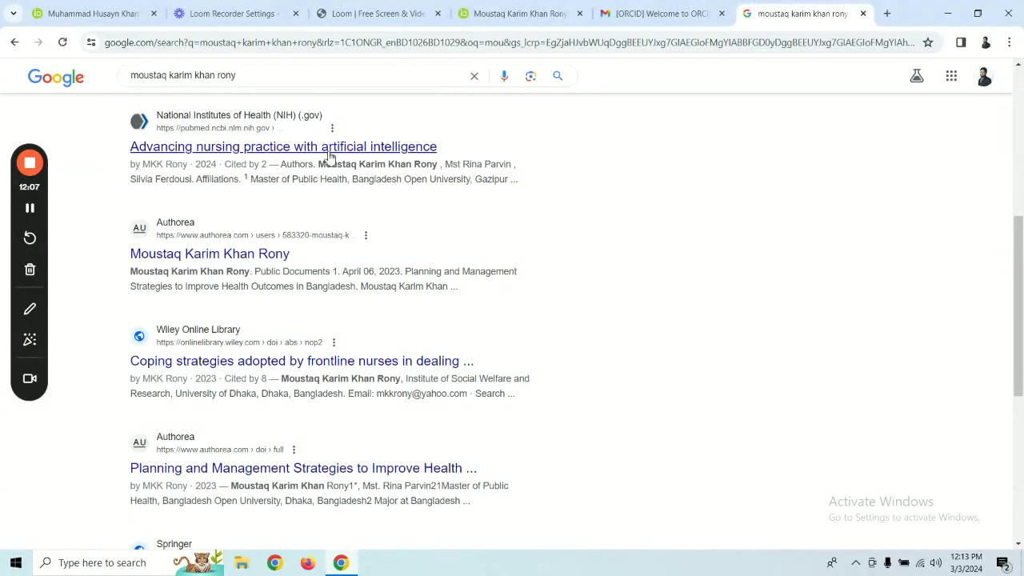
click(329, 153)
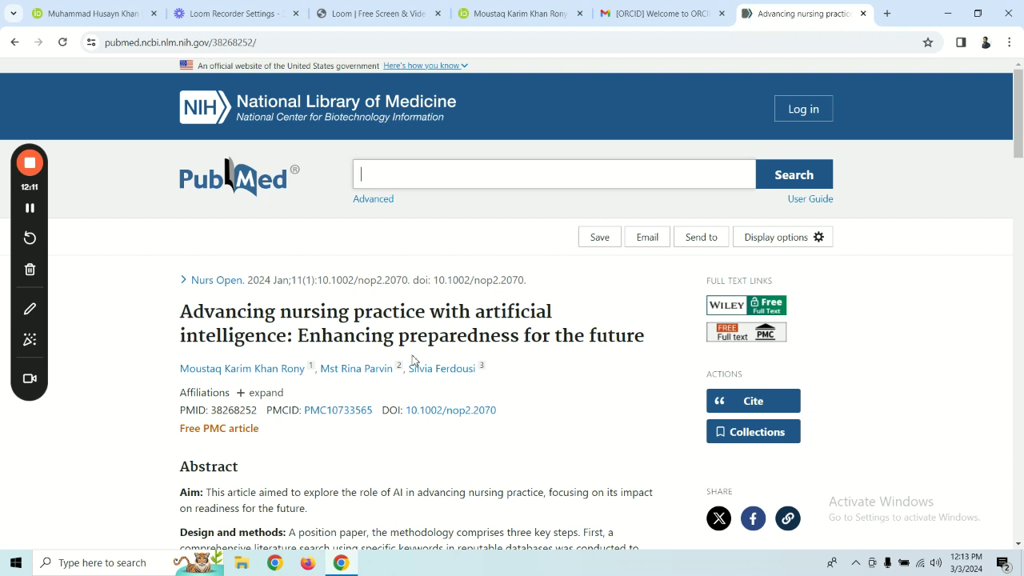
click(446, 413)
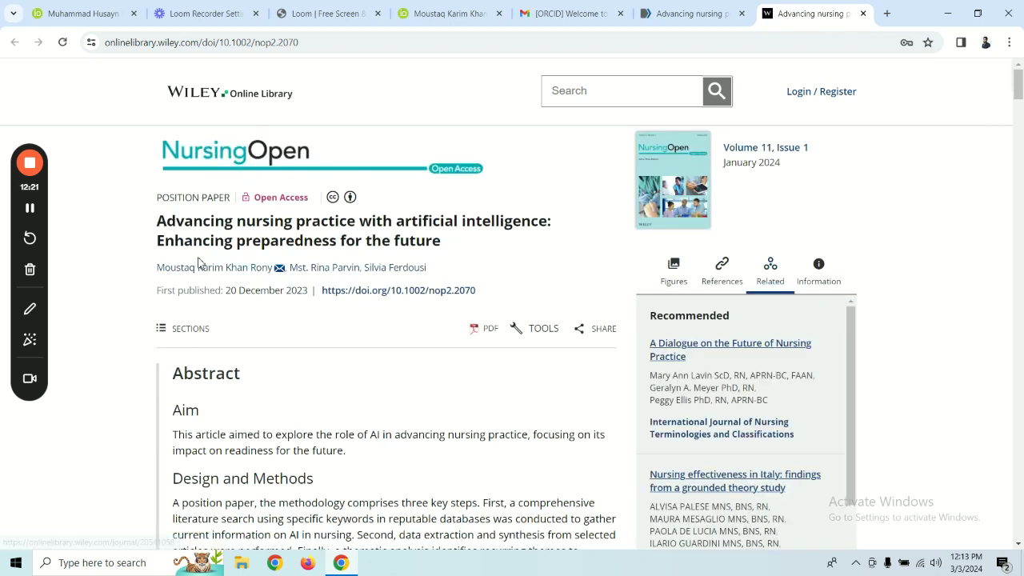
- Open the corresponding author's orcid.org link from their author card on the Wiley article
mouse_move(208, 275)
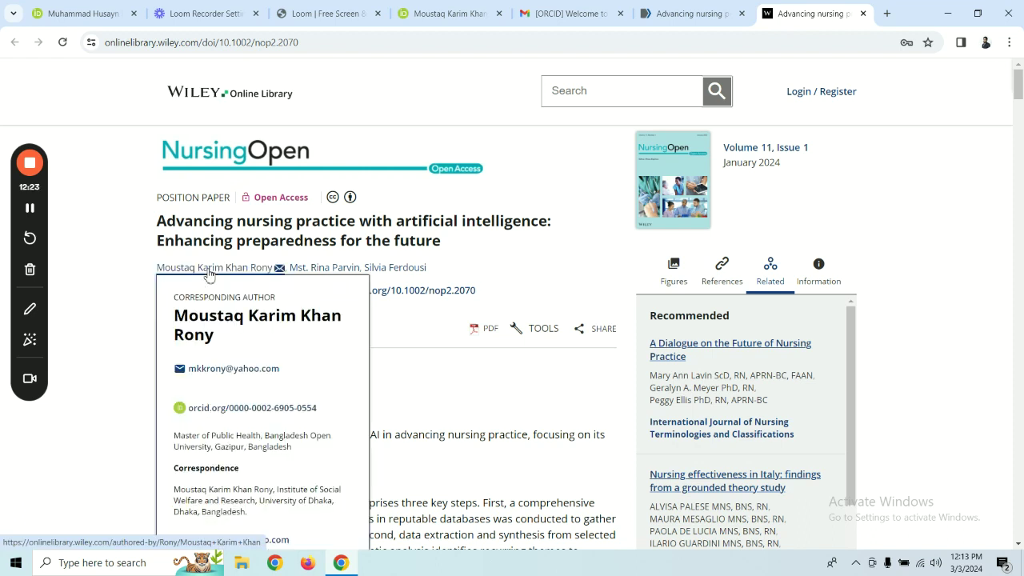
scroll(242, 388, down, 1)
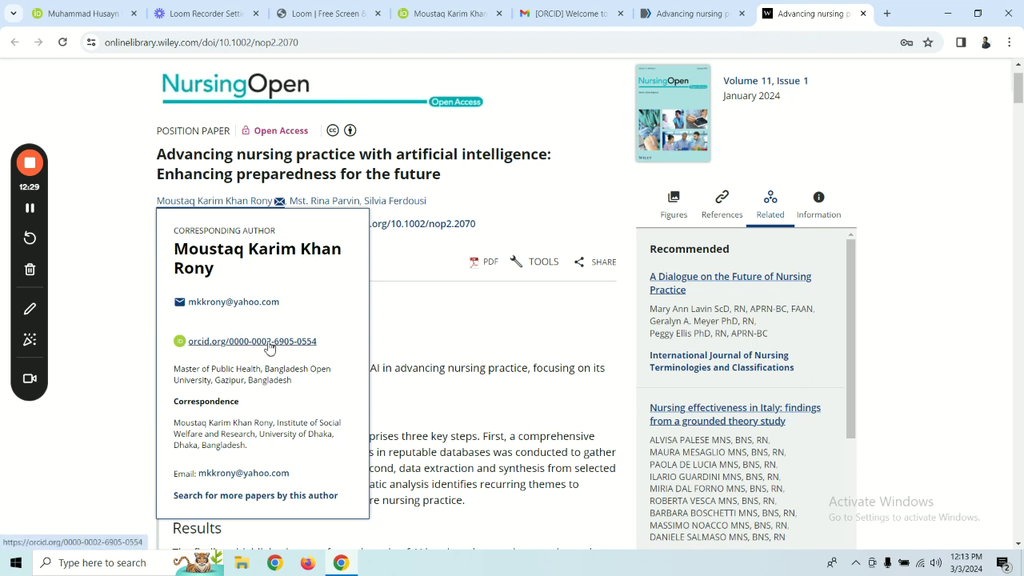
click(269, 342)
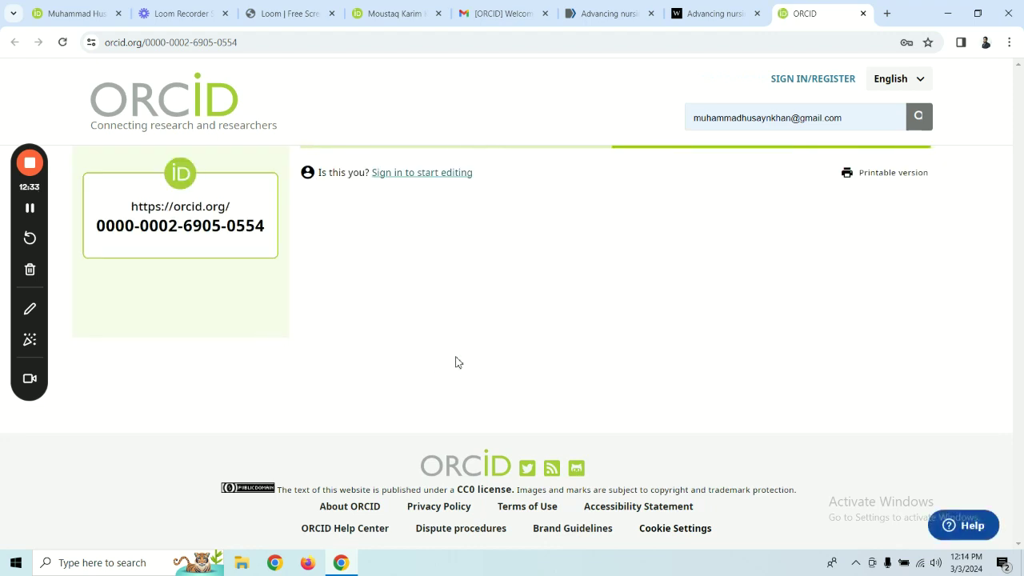
- Scroll through the author's ORCID record, then return to the Wiley 'Advancing nursing' tab
scroll(629, 313, down, 3)
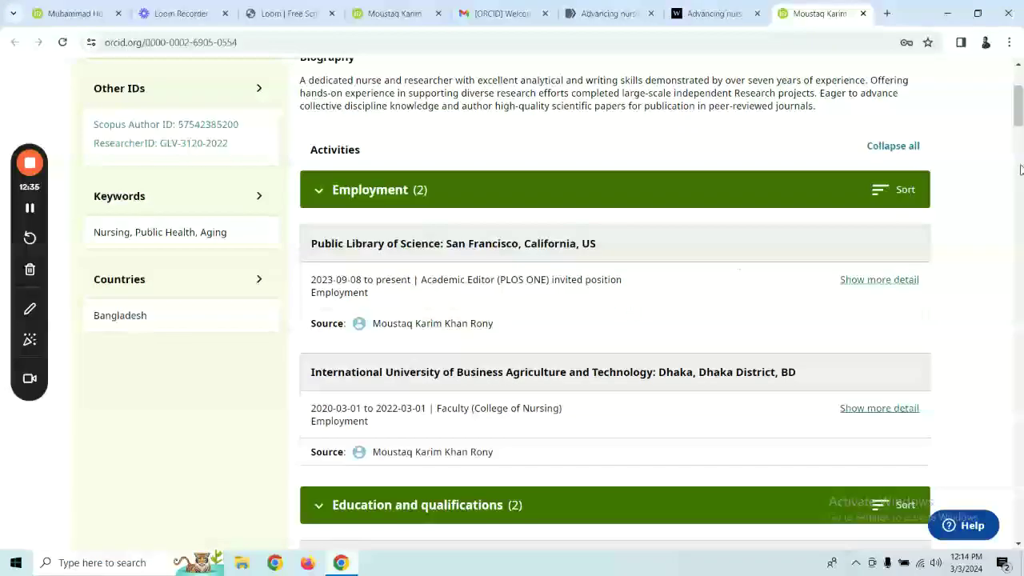
drag(1020, 124, 1021, 88)
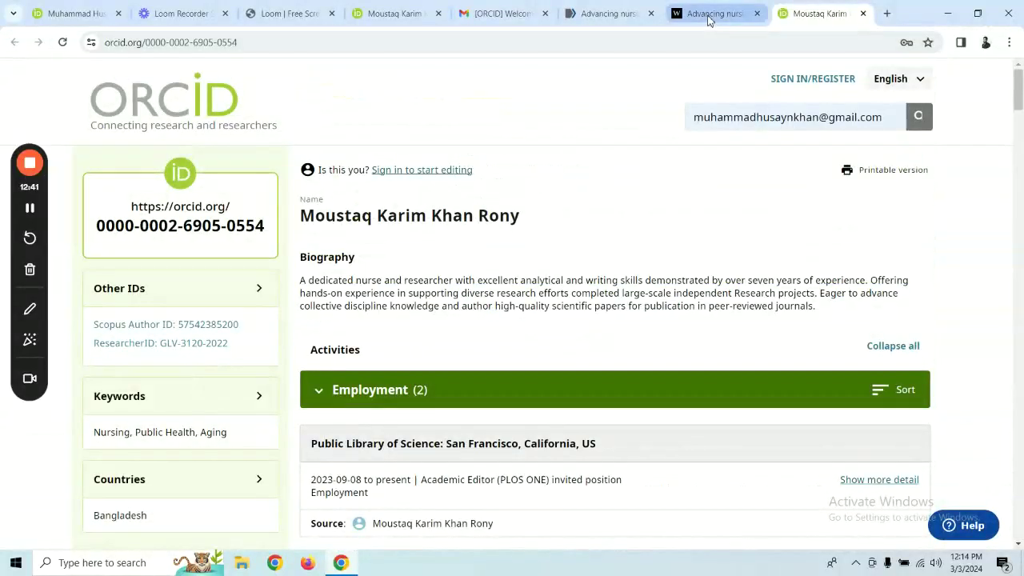
click(709, 14)
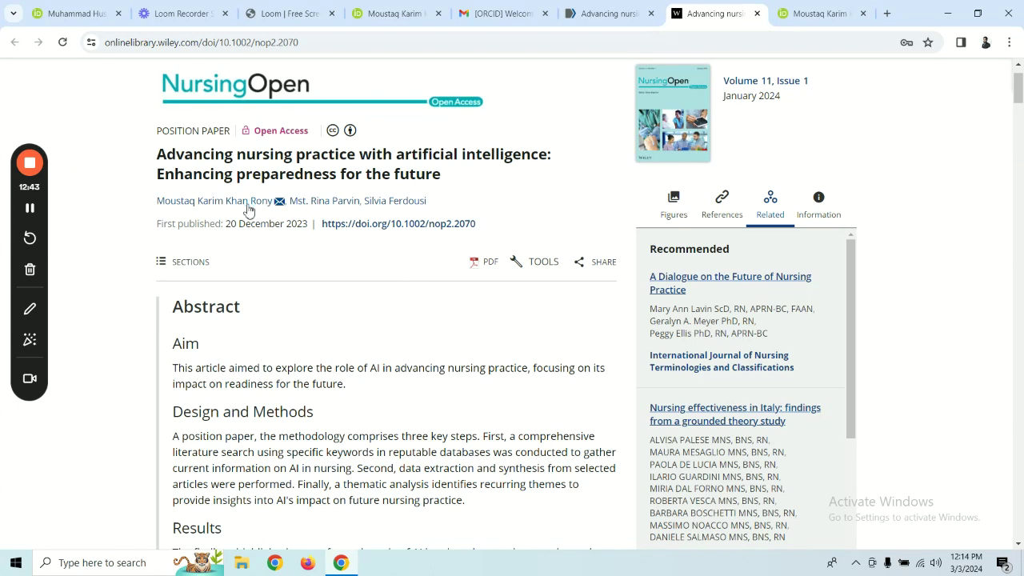
- Open the Nursing Open AI-in-nursing position paper as a PDF
mouse_move(247, 208)
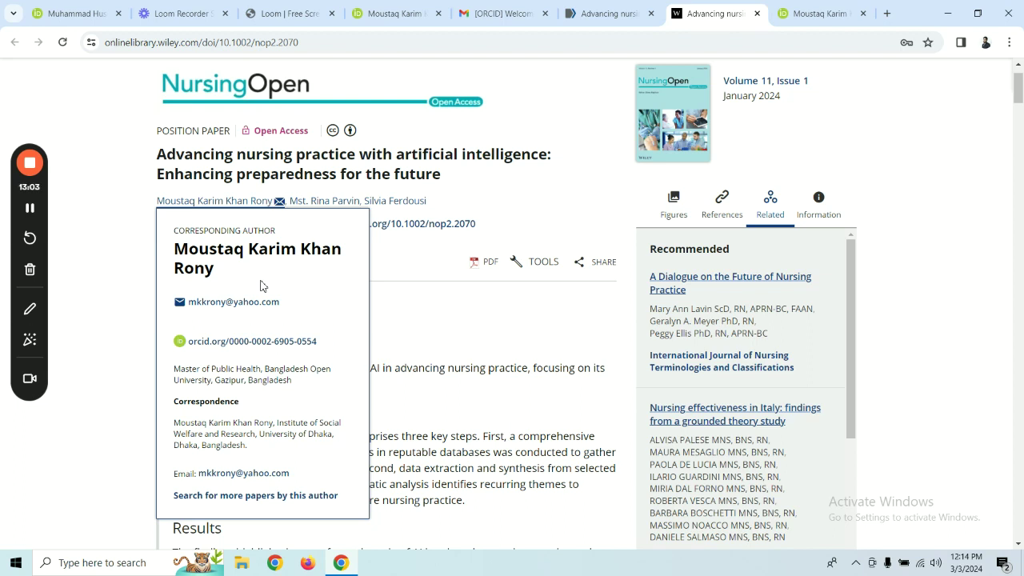
click(493, 268)
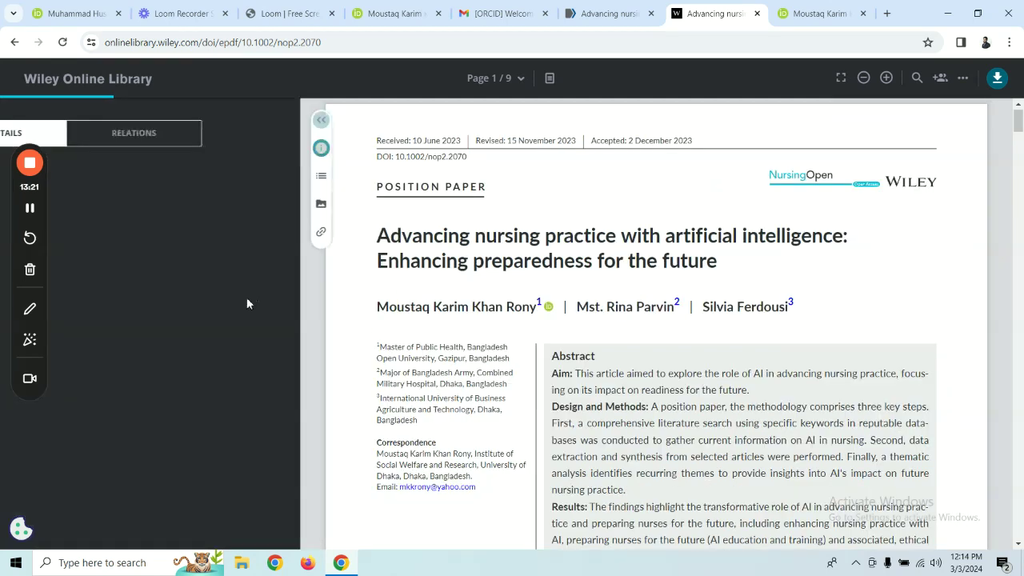
- View the first author's ORCID record from their green ORCID badge, then return to the Nursing Open PDF
click(321, 119)
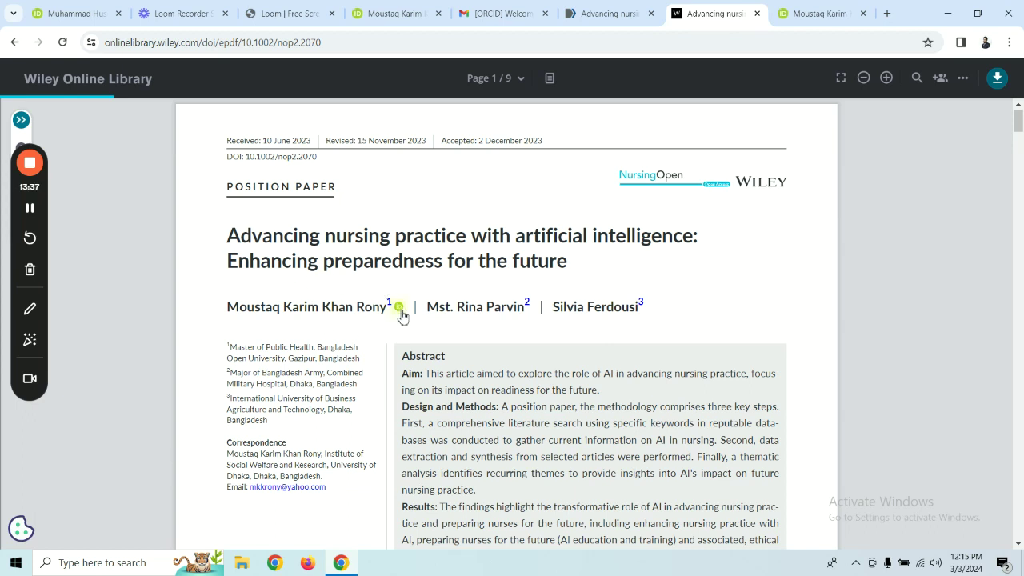
click(399, 307)
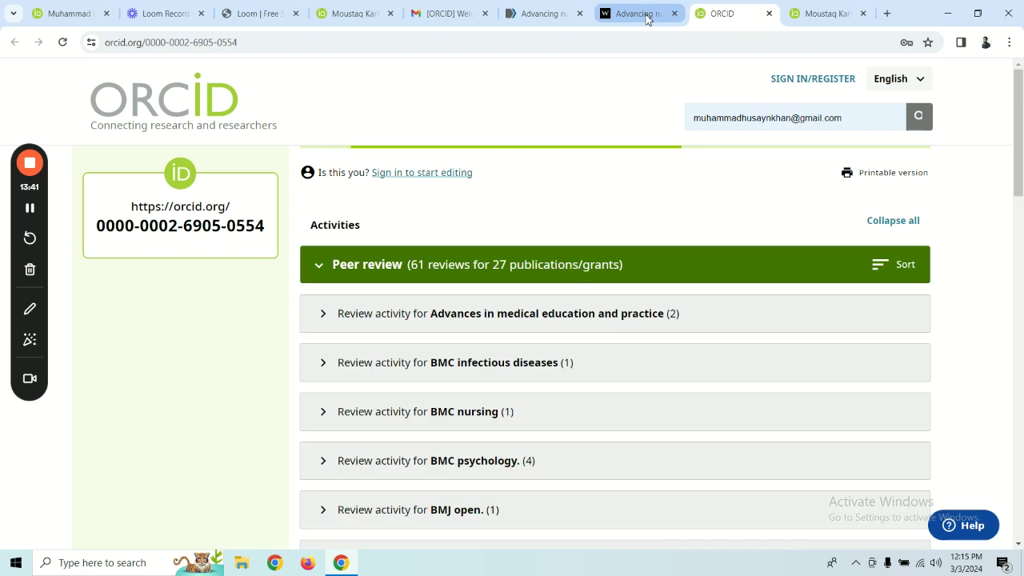
click(648, 16)
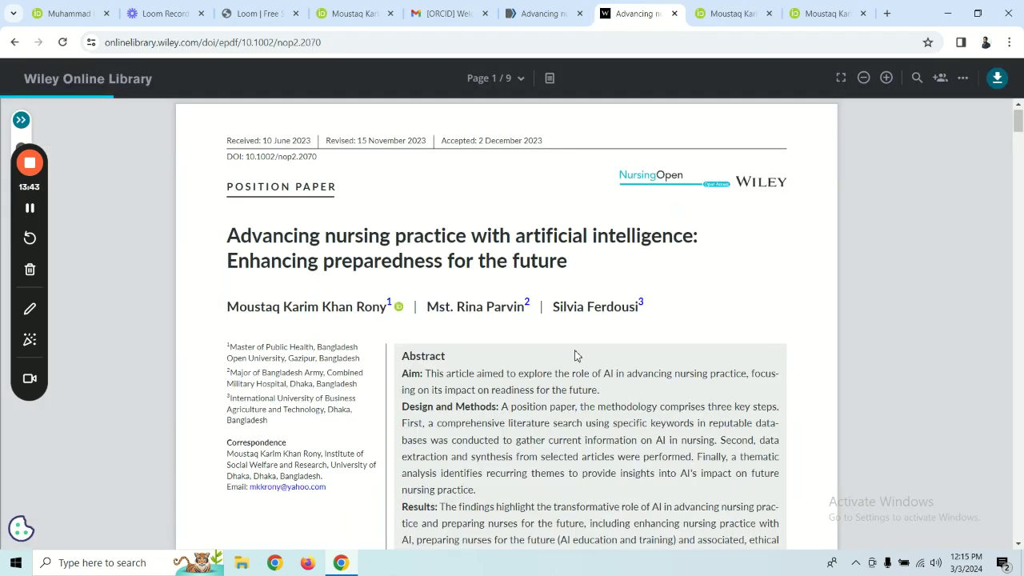
scroll(573, 356, down, 1)
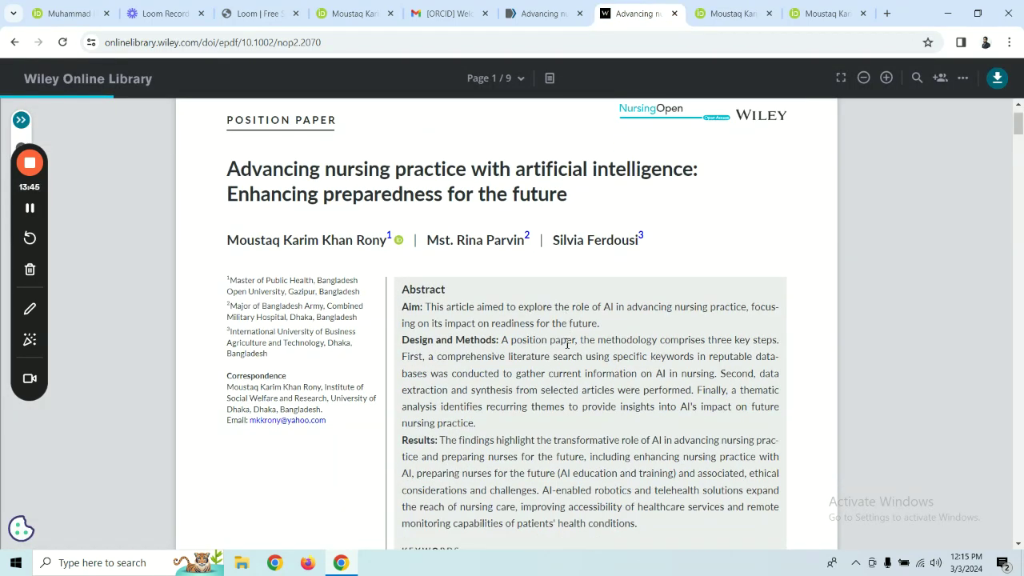
scroll(567, 343, up, 1)
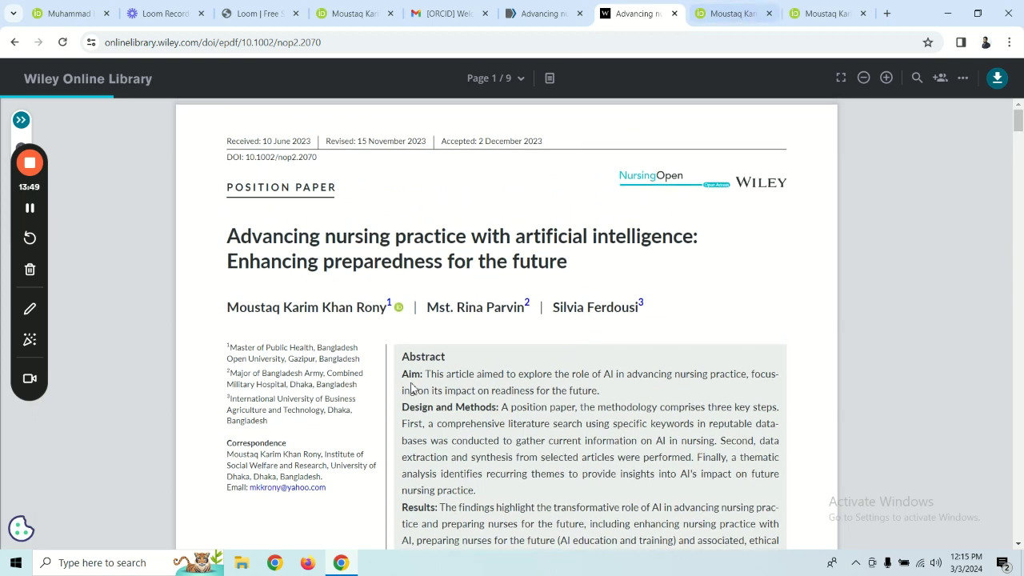
scroll(952, 216, down, 1)
mouse_move(1019, 122)
mouse_down()
mouse_move(1018, 343)
mouse_move(1020, 112)
mouse_up()
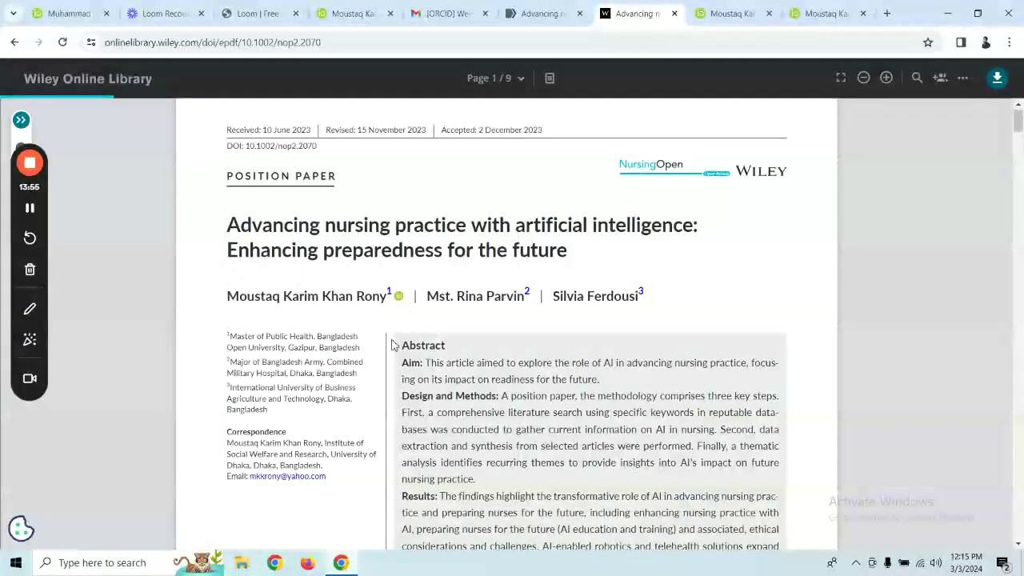